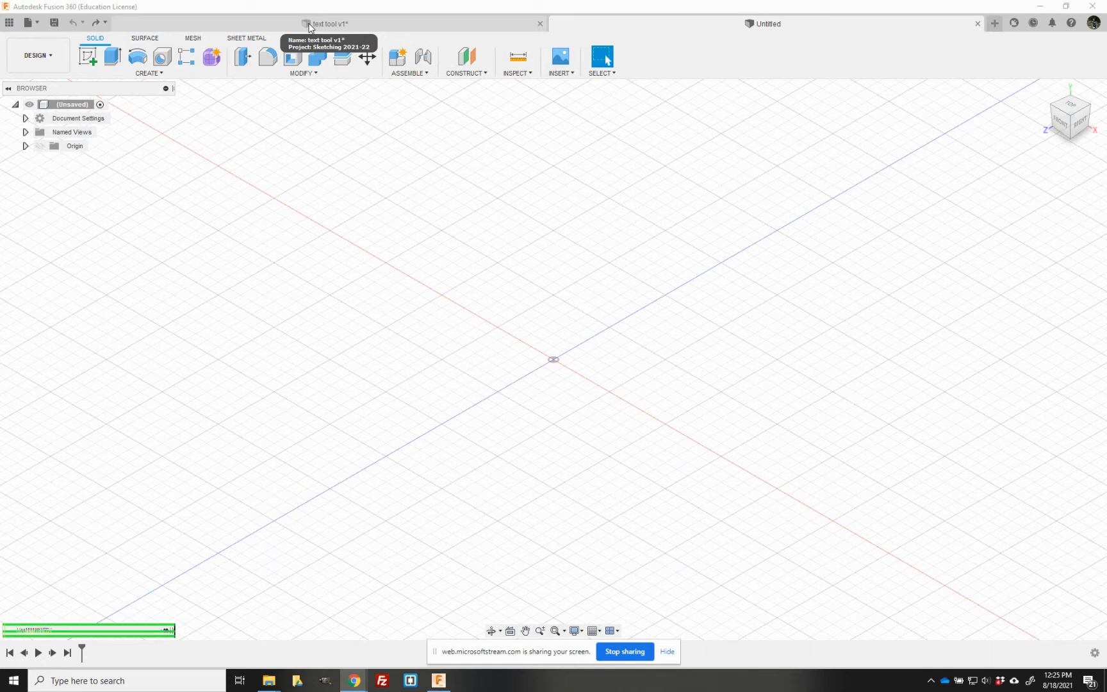
- Look at the finished triangular name plate in the "text tool v1" document, and return to the empty untitled design
{"action": "left_click", "coordinate": [310, 26]}
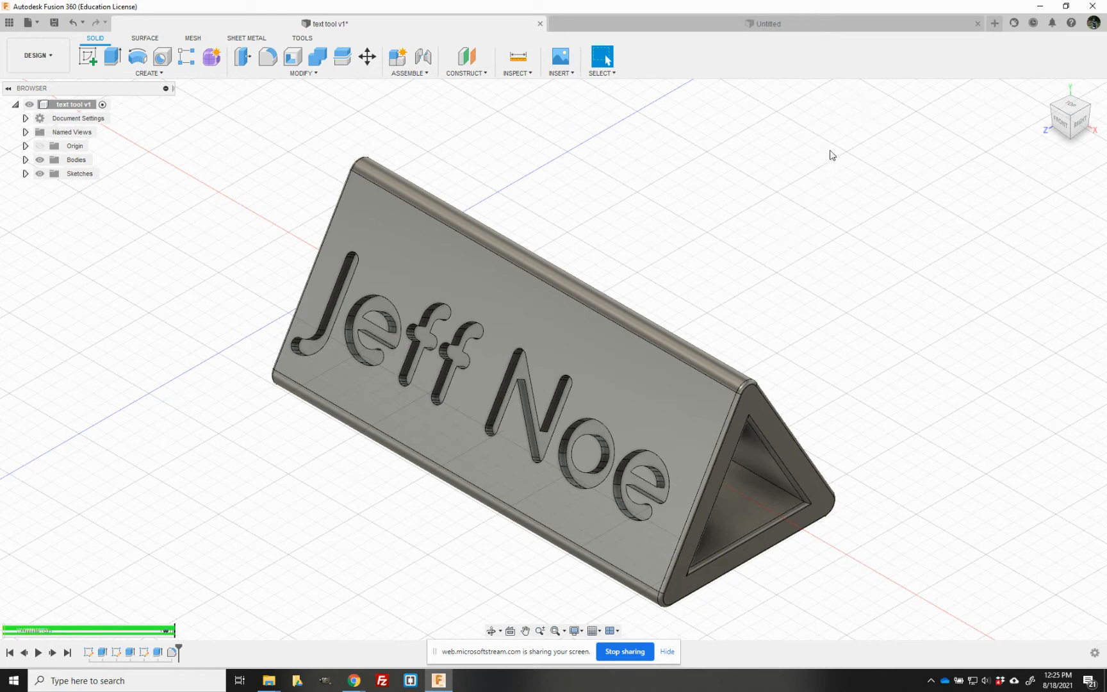
{"action": "left_click", "coordinate": [712, 25]}
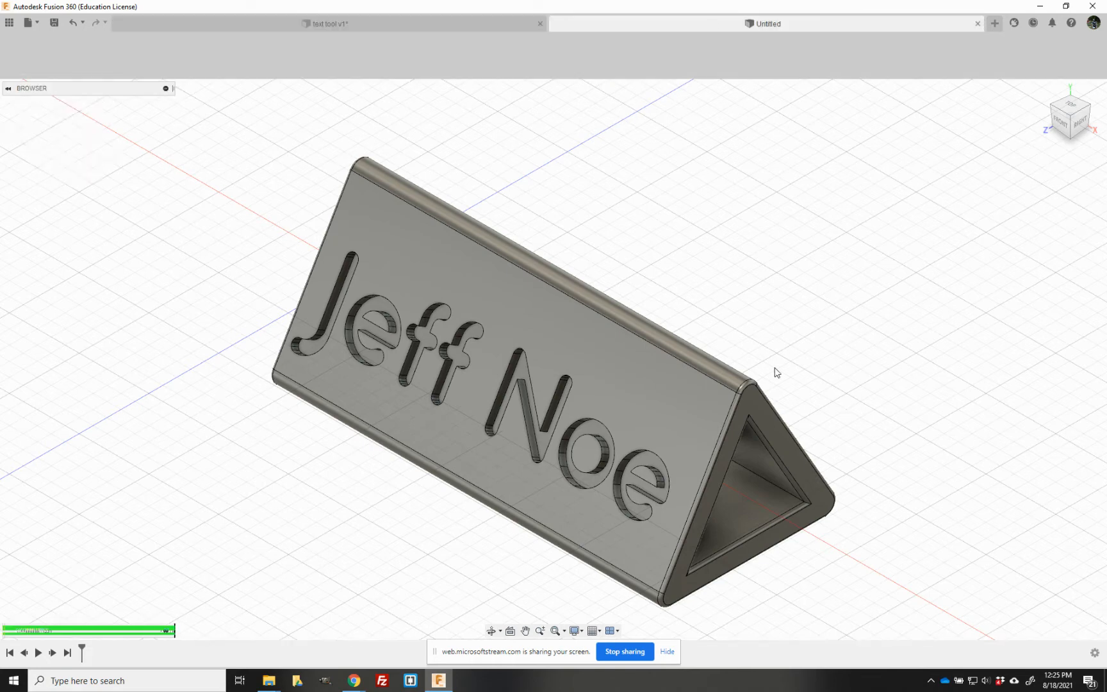
- On the vertical YZ plane, sketch a 3-sided circumscribed polygon centred on the origin, with a horizontal base 20 mm below the centre
{"action": "left_click", "coordinate": [88, 56]}
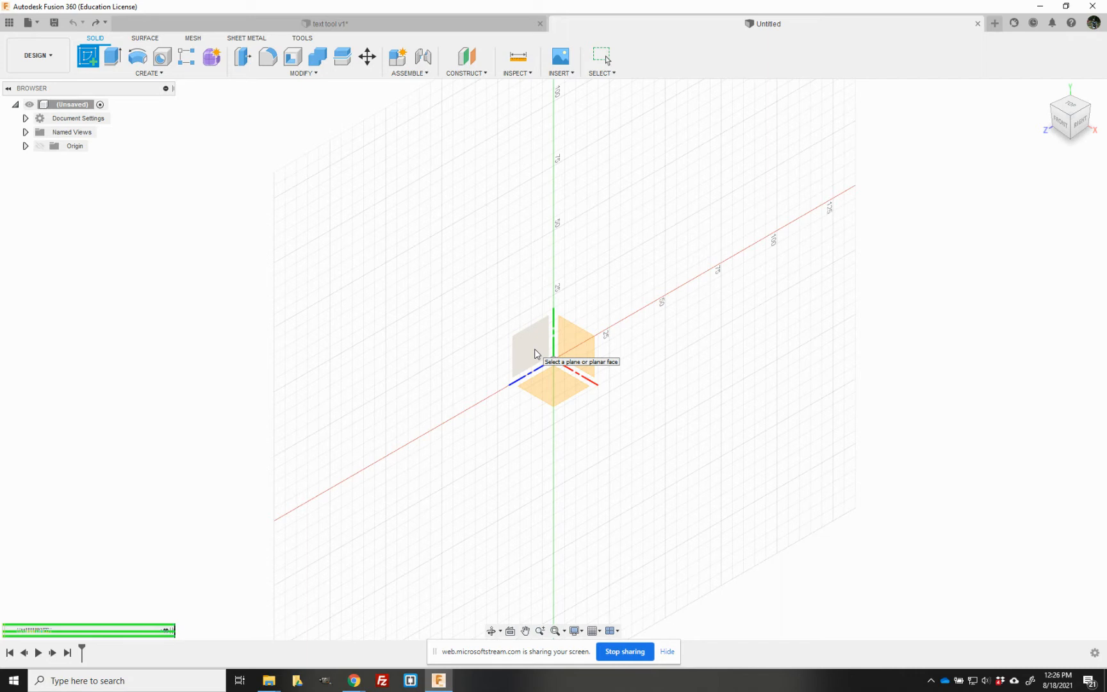
{"action": "left_click", "coordinate": [536, 353]}
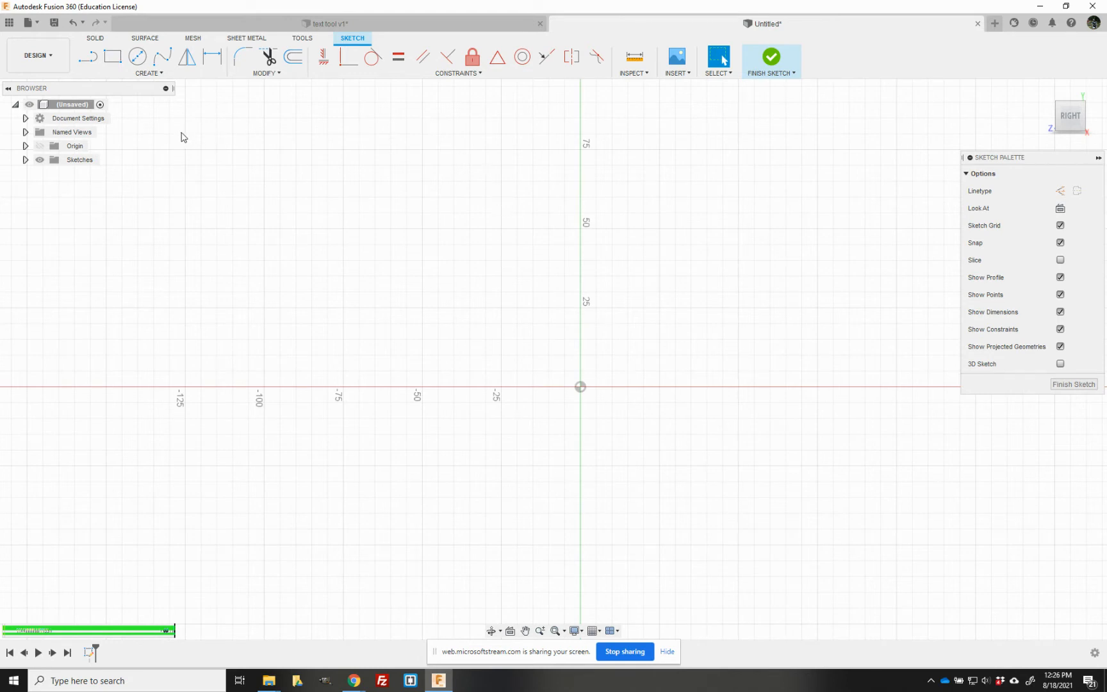
{"action": "left_click", "coordinate": [153, 72]}
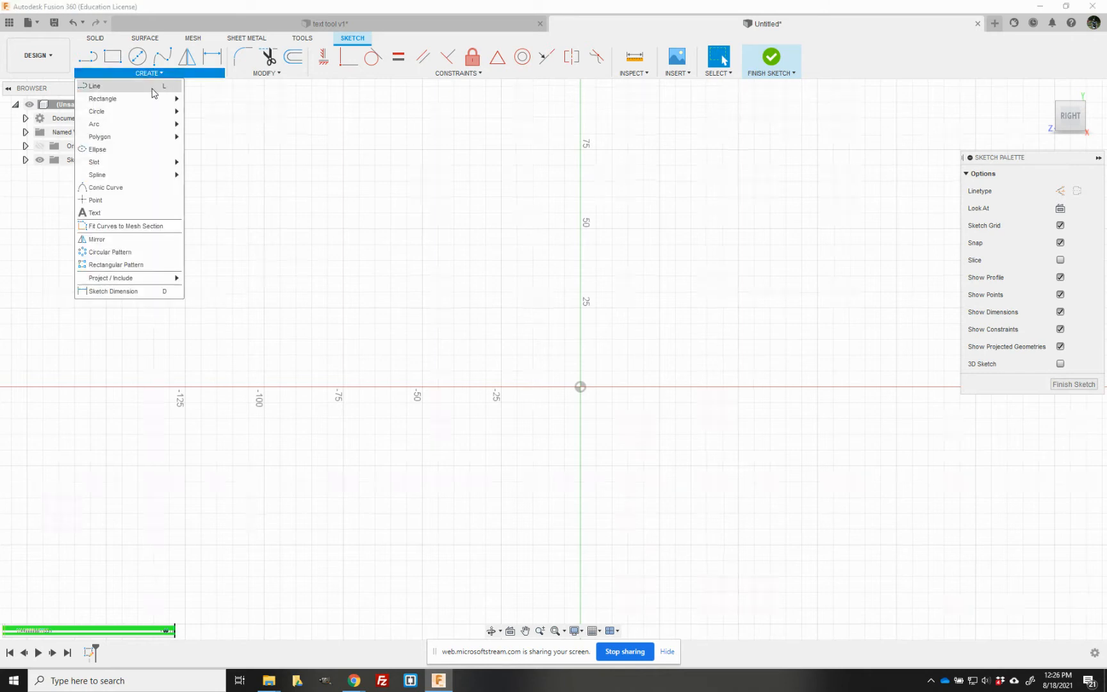
{"action": "mouse_move", "coordinate": [158, 141]}
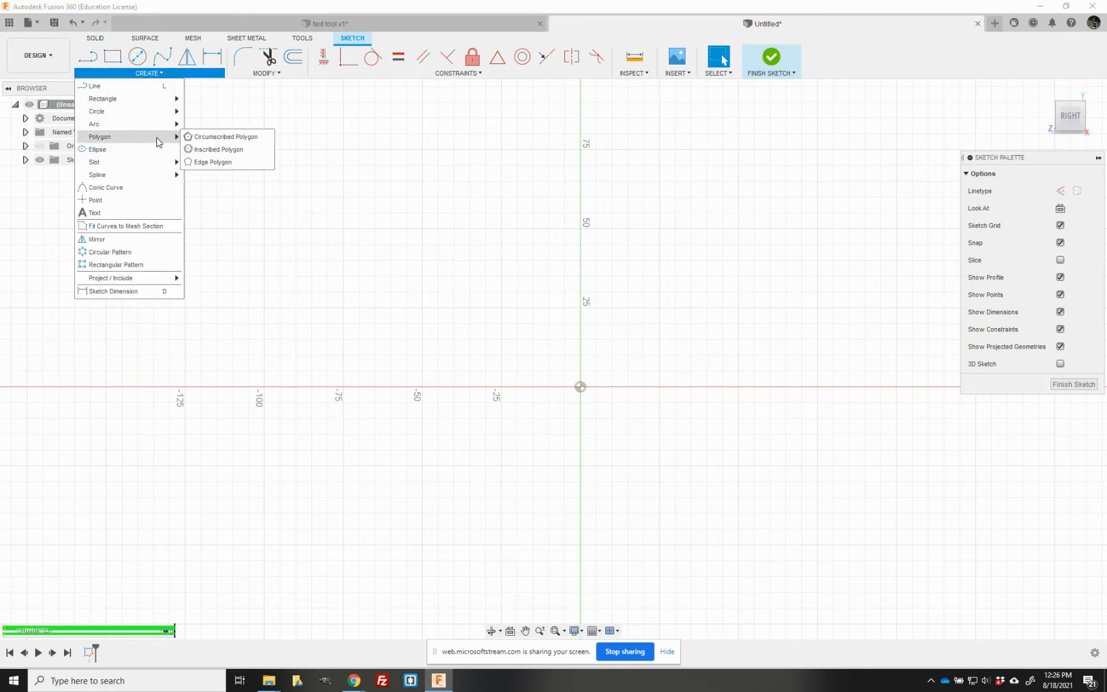
{"action": "left_click", "coordinate": [212, 138]}
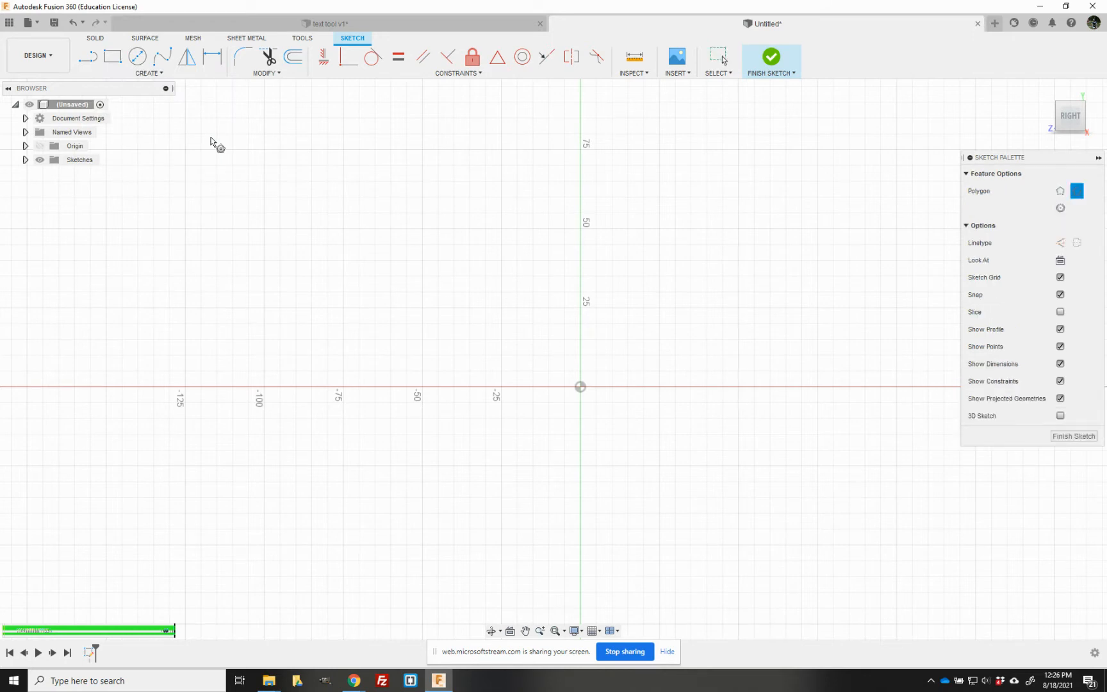
{"action": "left_click", "coordinate": [580, 387]}
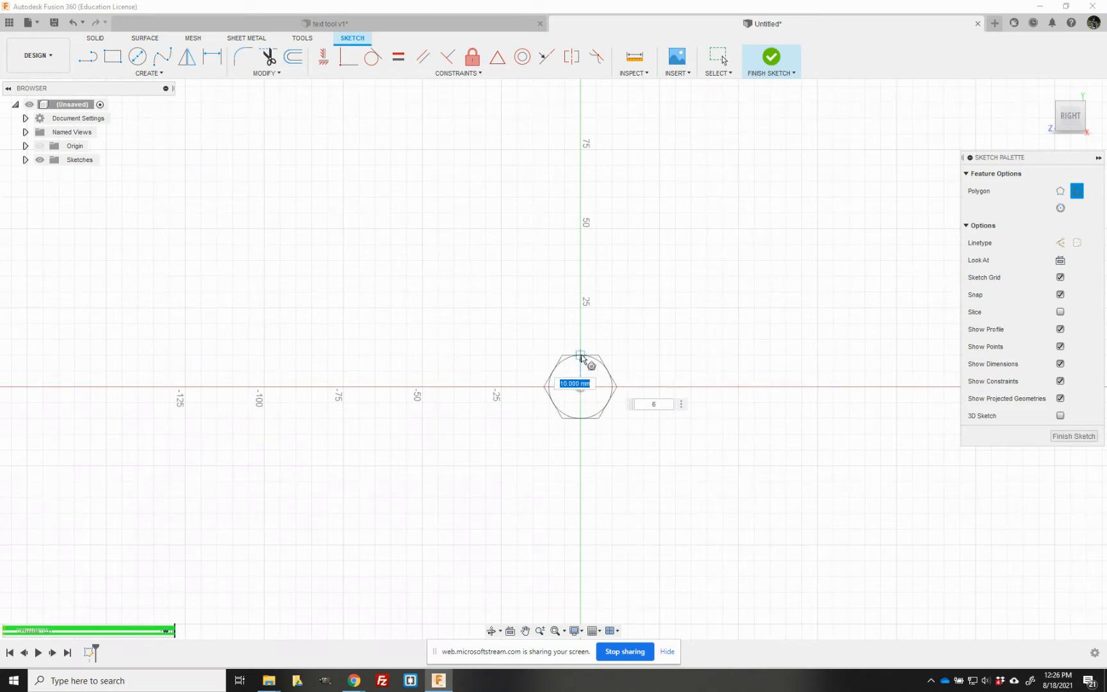
{"action": "key", "text": "Tab"}
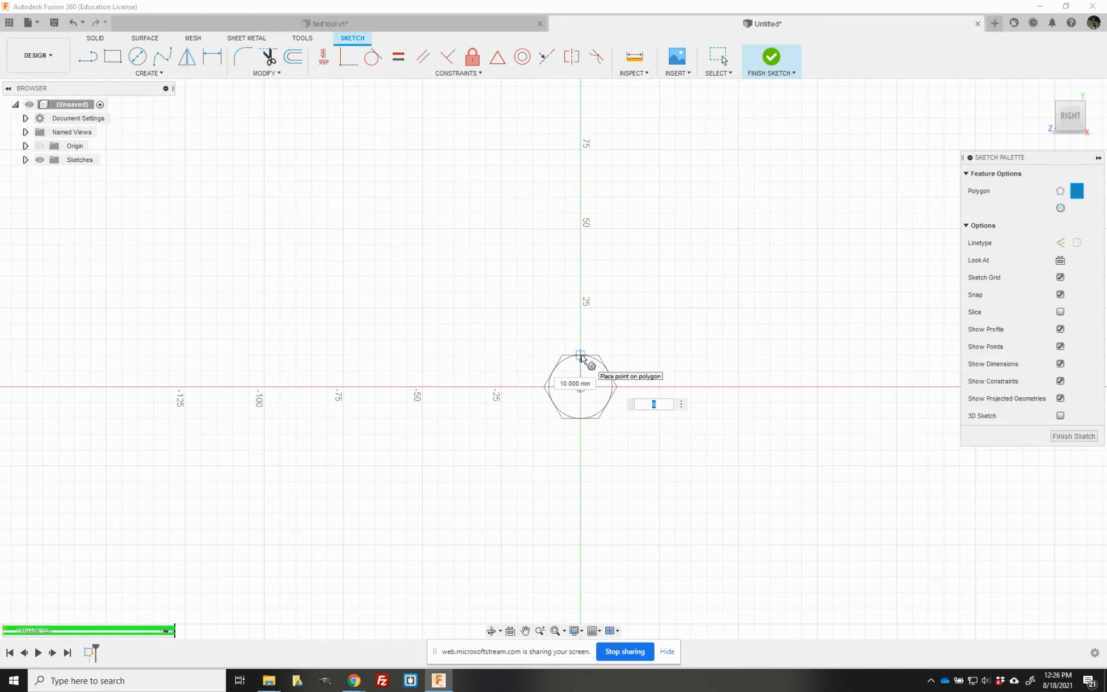
{"action": "key", "text": "Tab"}
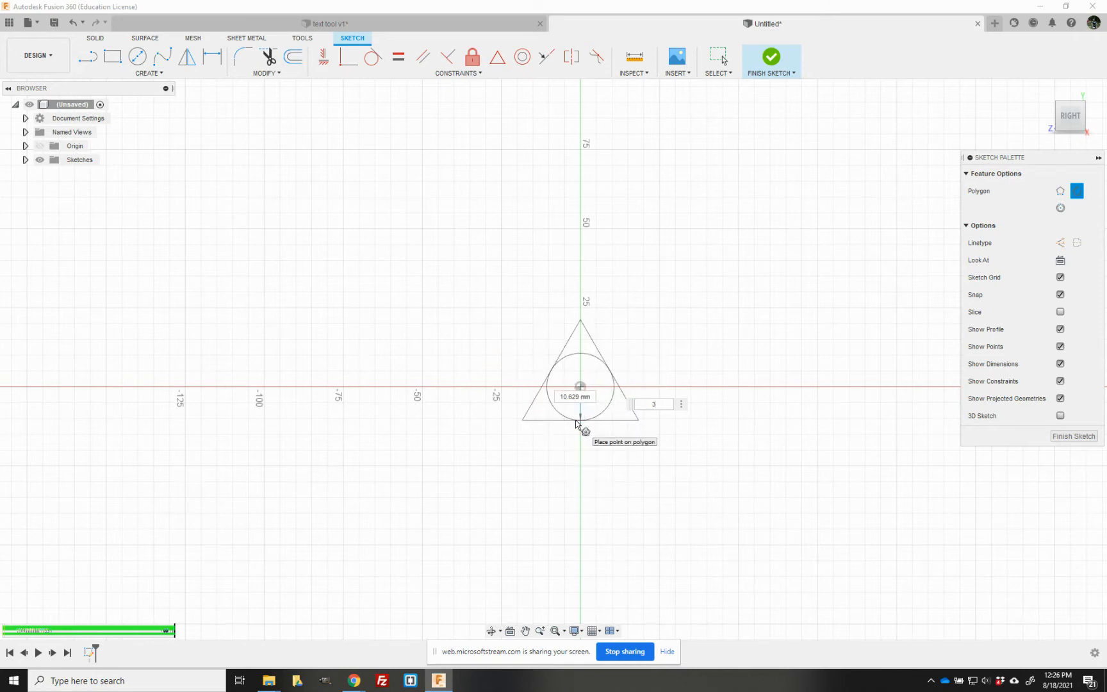
{"action": "key", "text": "Tab"}
{"action": "type", "text": "20"}
{"action": "key", "text": "Return"}
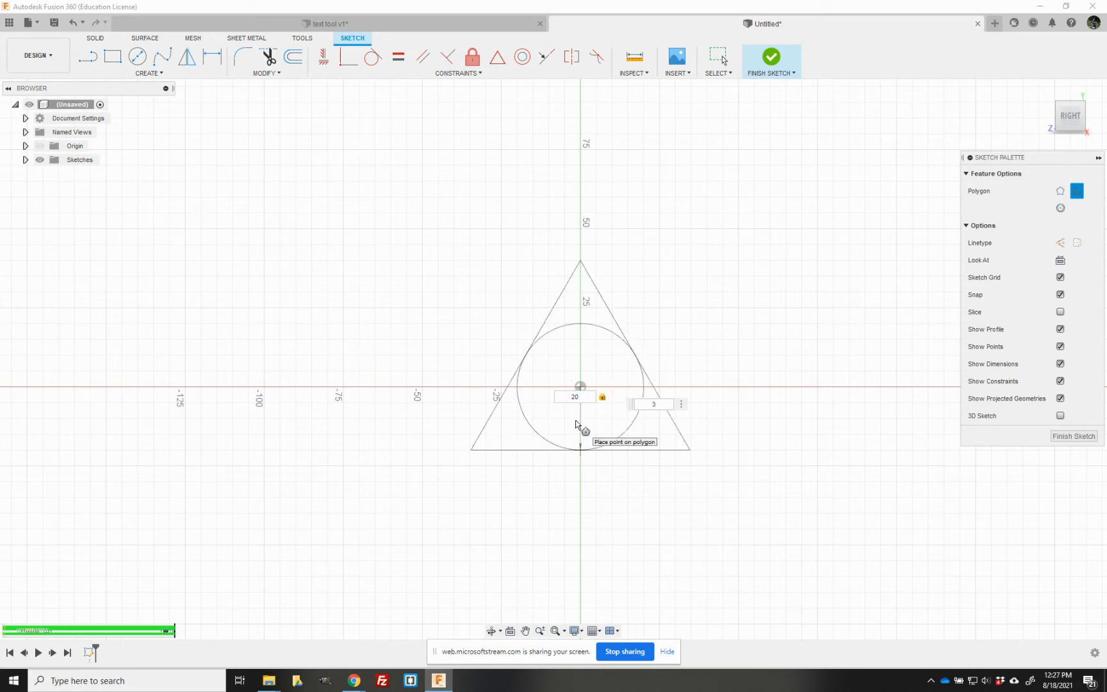
{"action": "key", "text": "Return"}
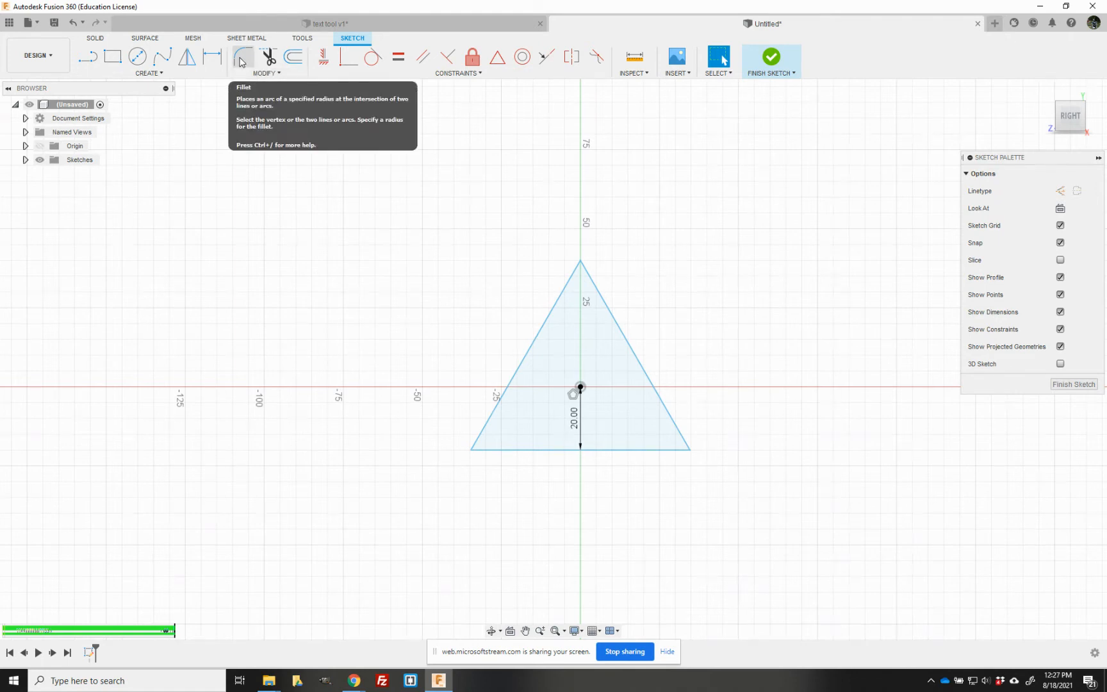
- Fillet all three corners of the triangle with a 4 mm radius and finish the sketch
{"action": "left_click", "coordinate": [274, 75]}
{"action": "left_click", "coordinate": [273, 90]}
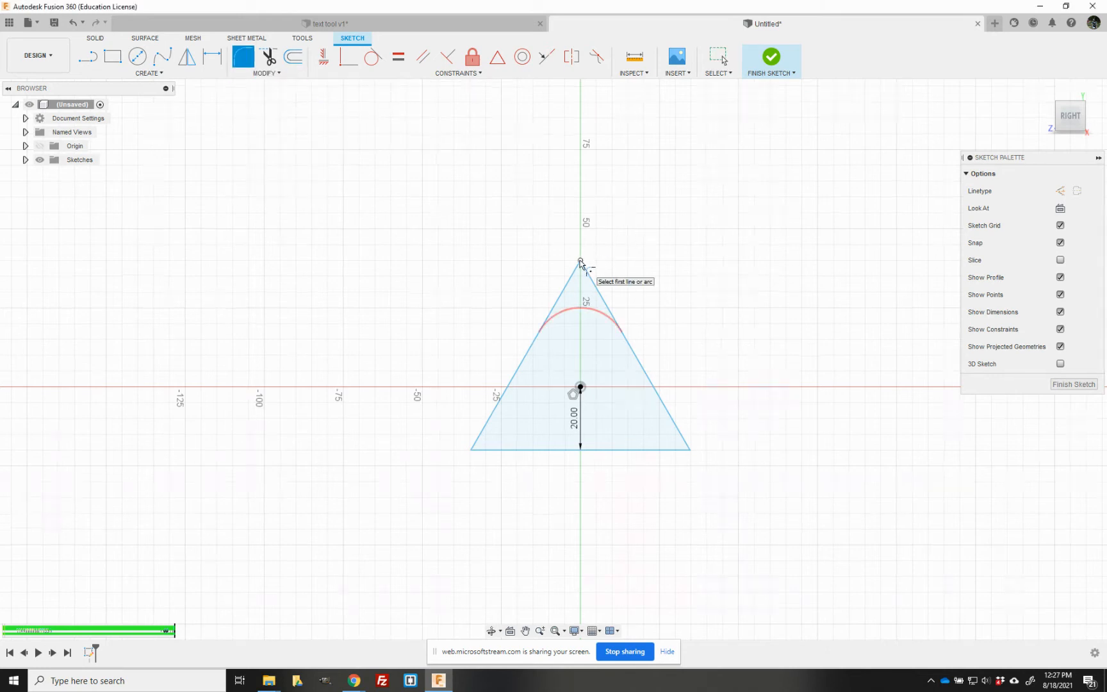
{"action": "left_click", "coordinate": [580, 261]}
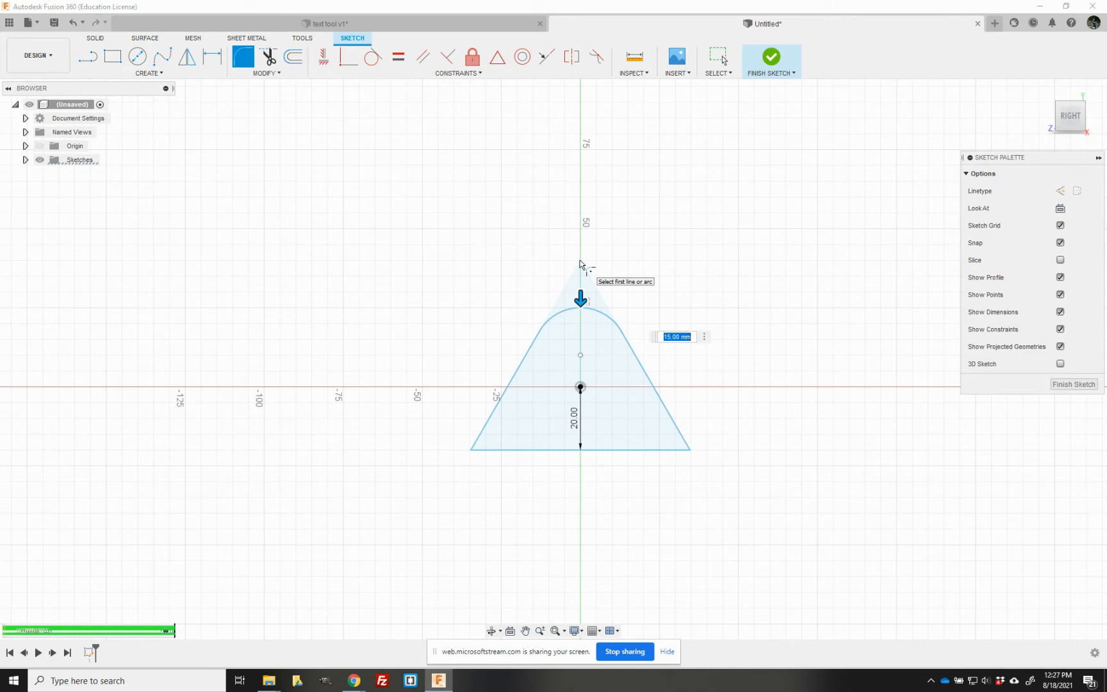
{"action": "type", "text": "4"}
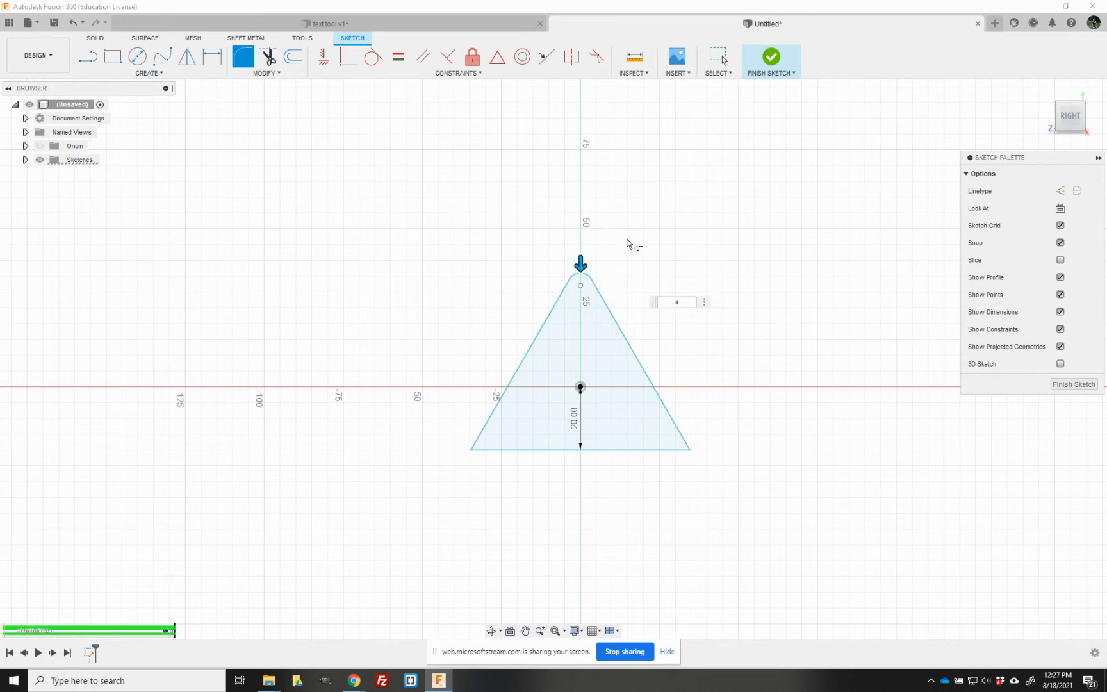
{"action": "left_click", "coordinate": [691, 451]}
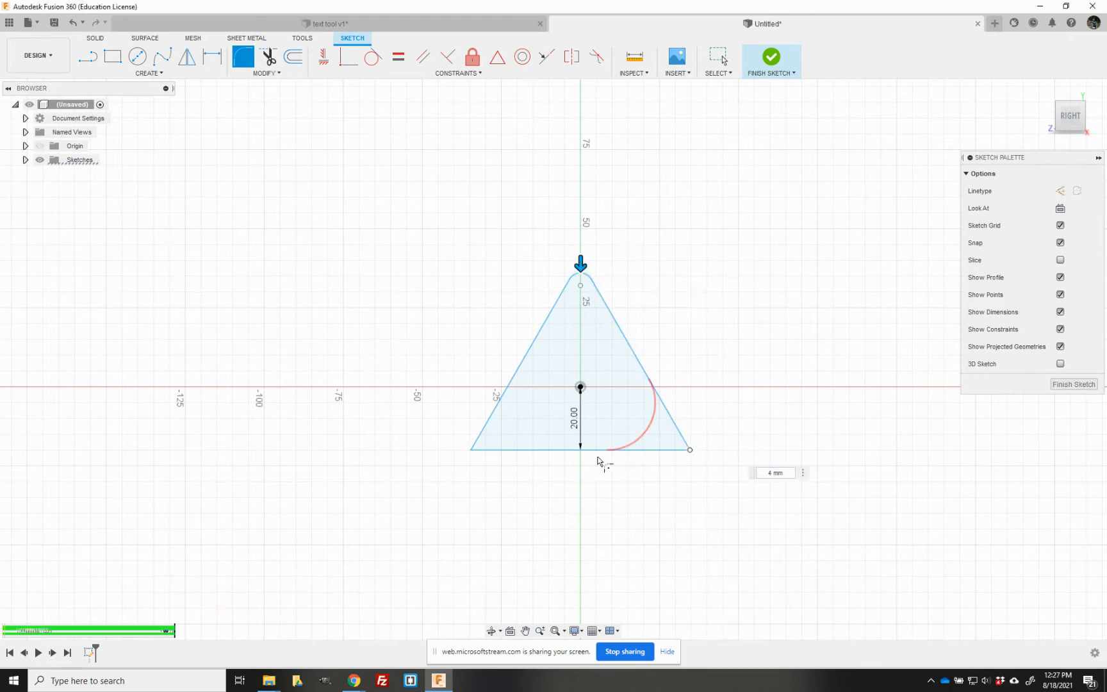
{"action": "left_click", "coordinate": [472, 453]}
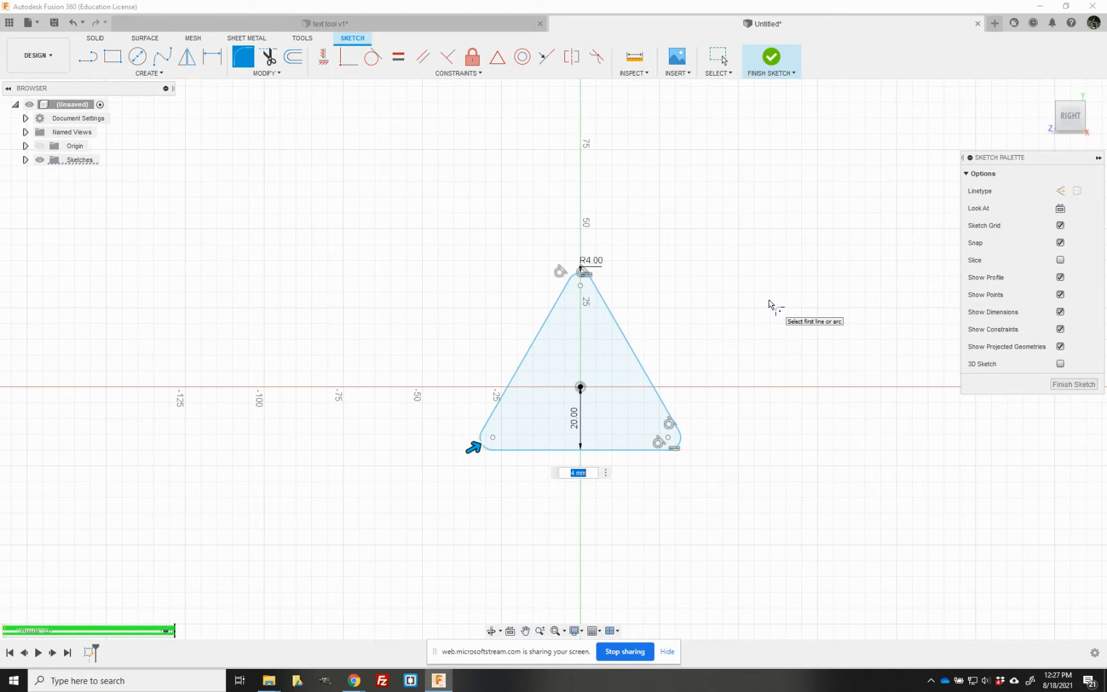
{"action": "key", "text": "Escape"}
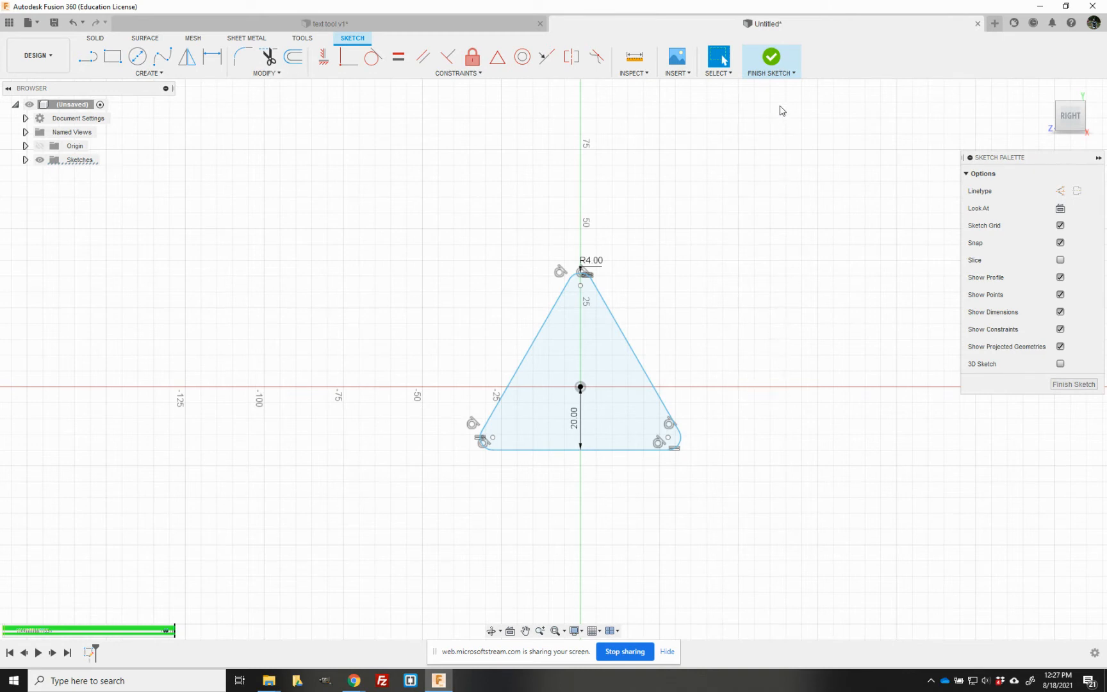
{"action": "left_click", "coordinate": [781, 61]}
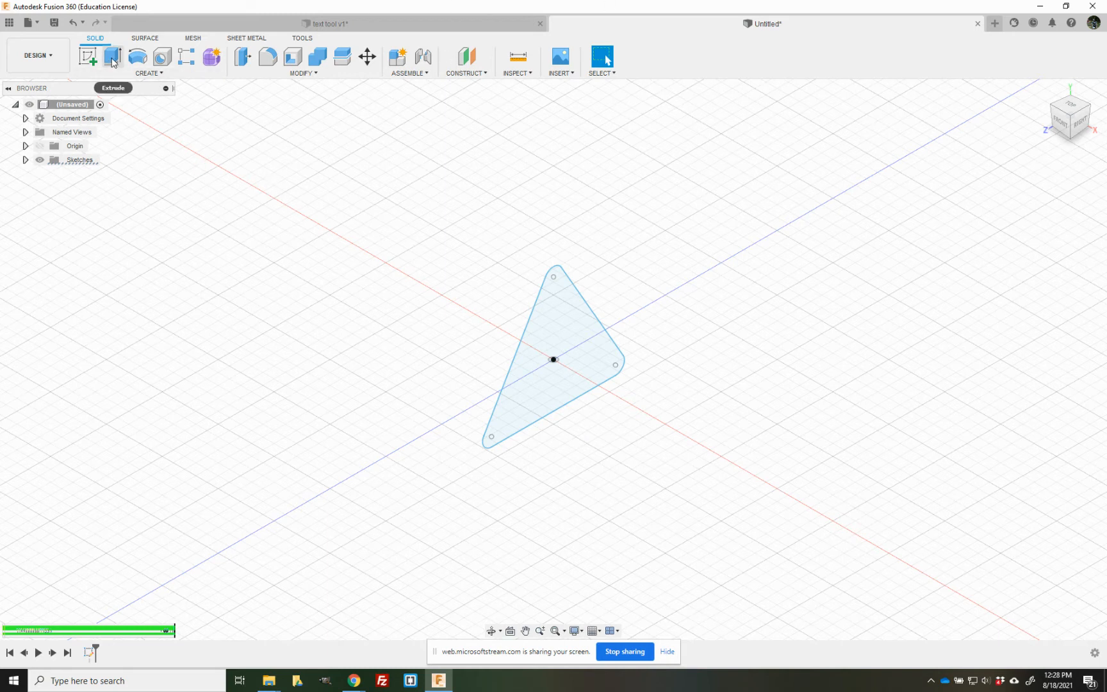
- Extrude the rounded triangle profile 140 mm to one side as a new body
{"action": "left_click", "coordinate": [149, 75]}
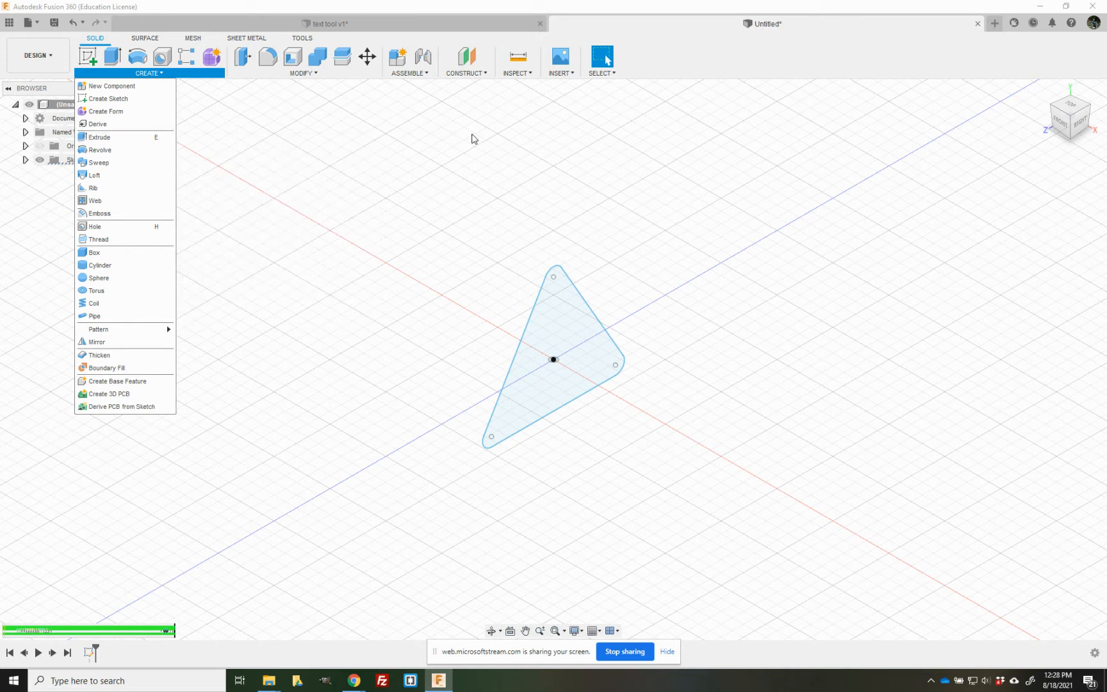
{"action": "left_click", "coordinate": [378, 154]}
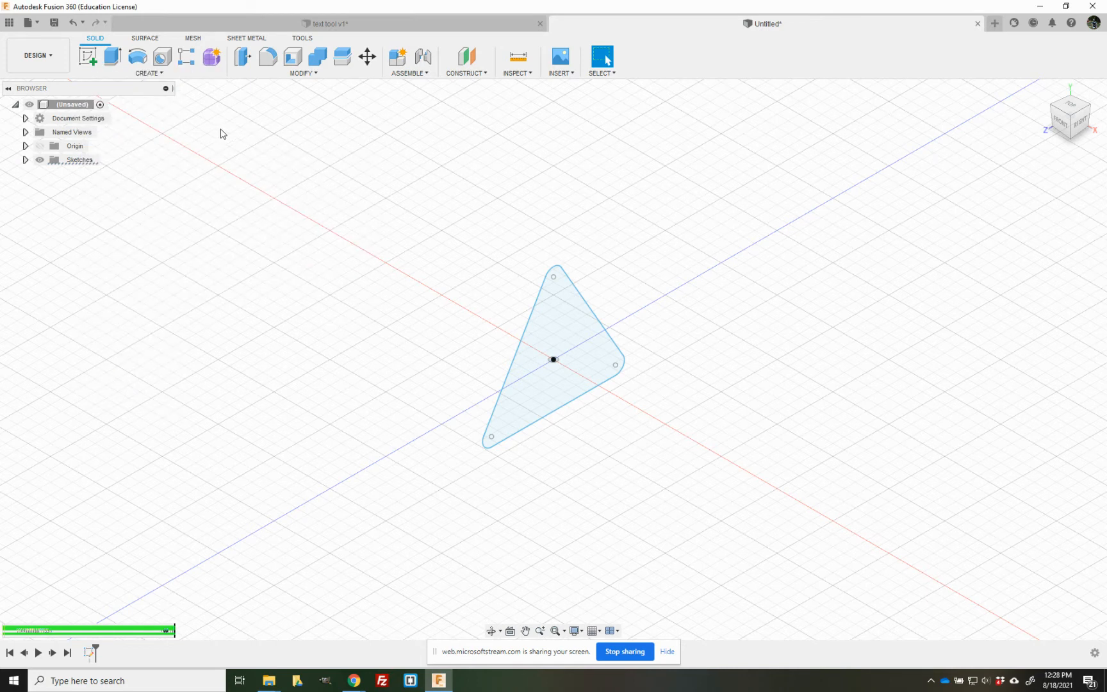
{"action": "left_click", "coordinate": [111, 60]}
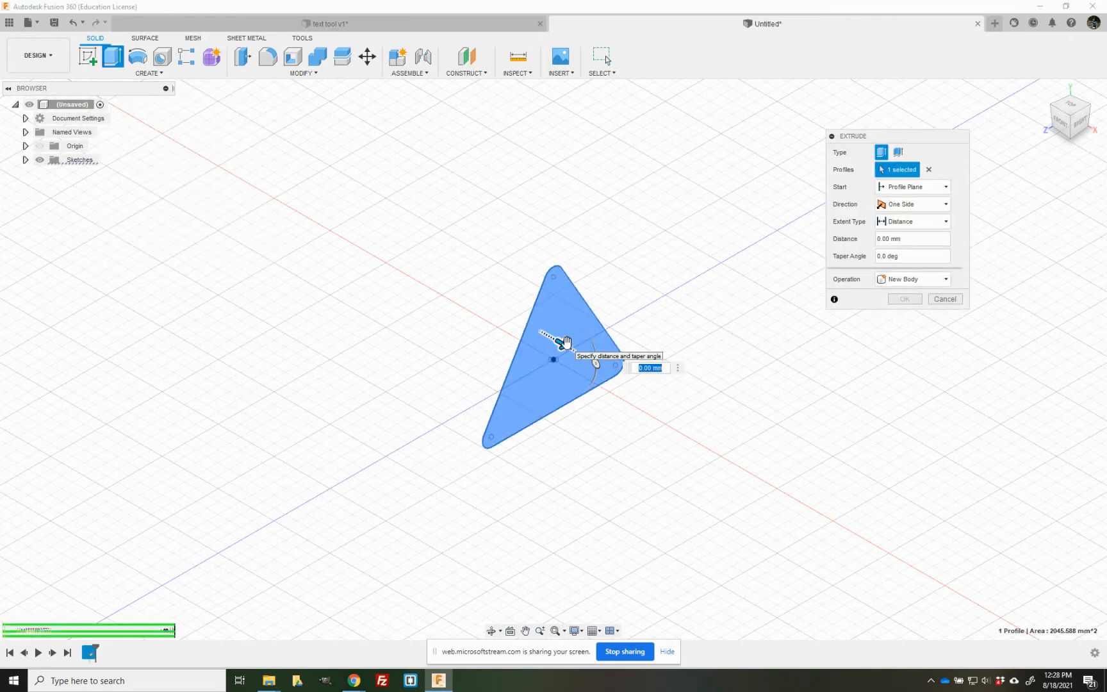
{"action": "type", "text": "140"}
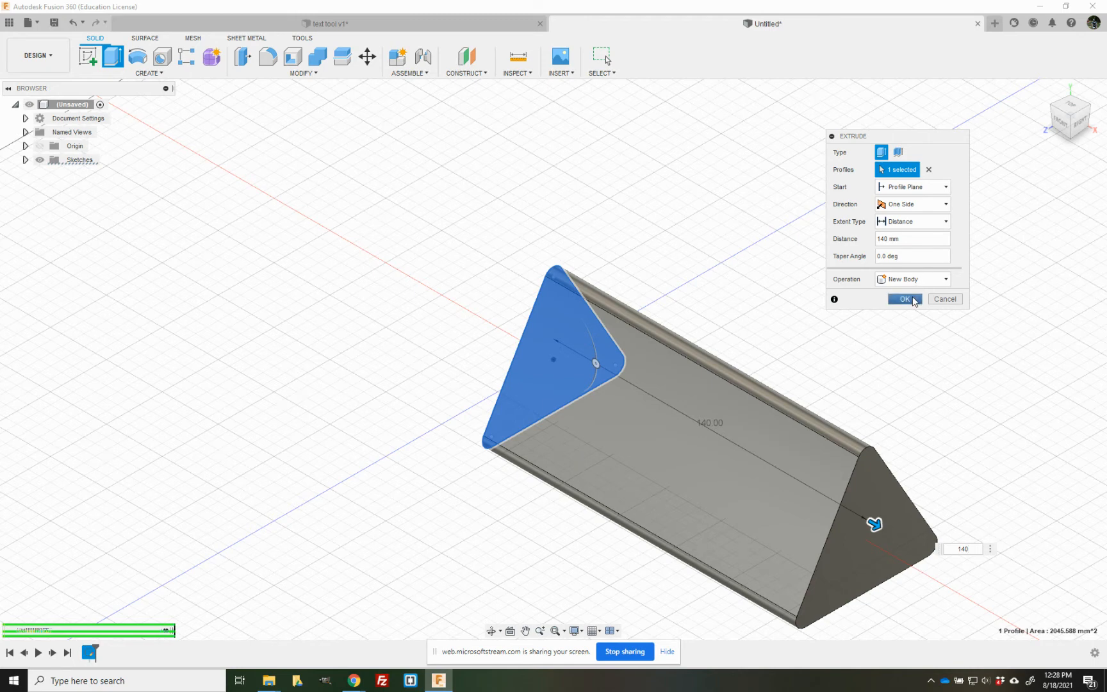
{"action": "left_click", "coordinate": [904, 299]}
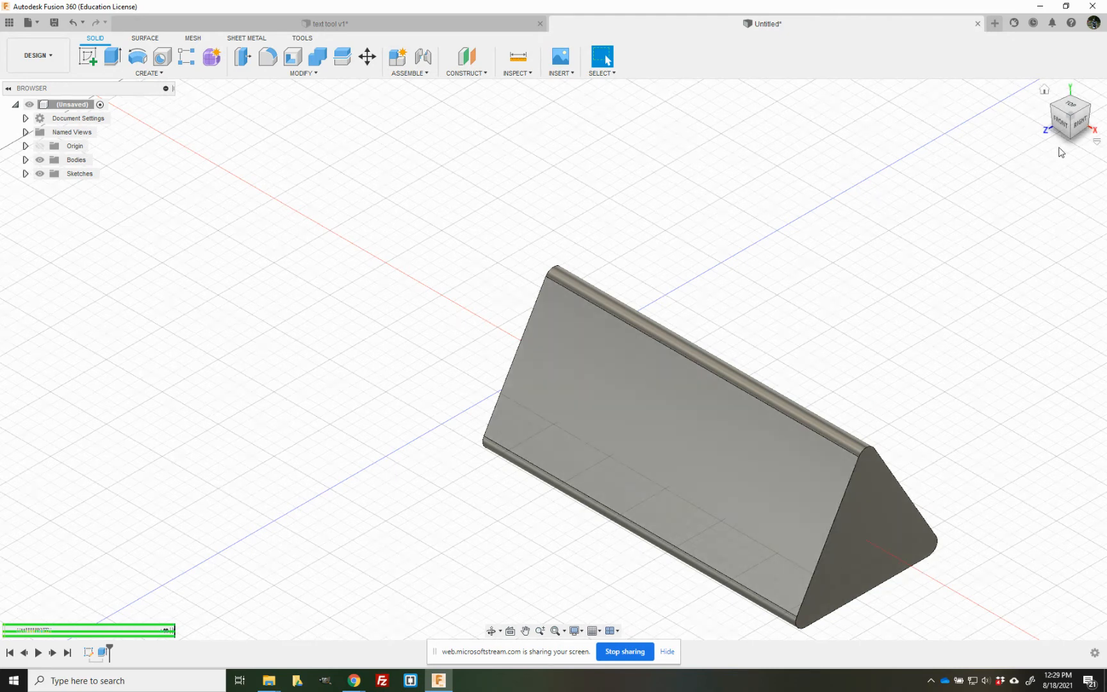
- Start a sketch on the prism's front triangular end face and offset its whole outline 8 mm inward using chain selection
{"action": "left_click", "coordinate": [88, 57]}
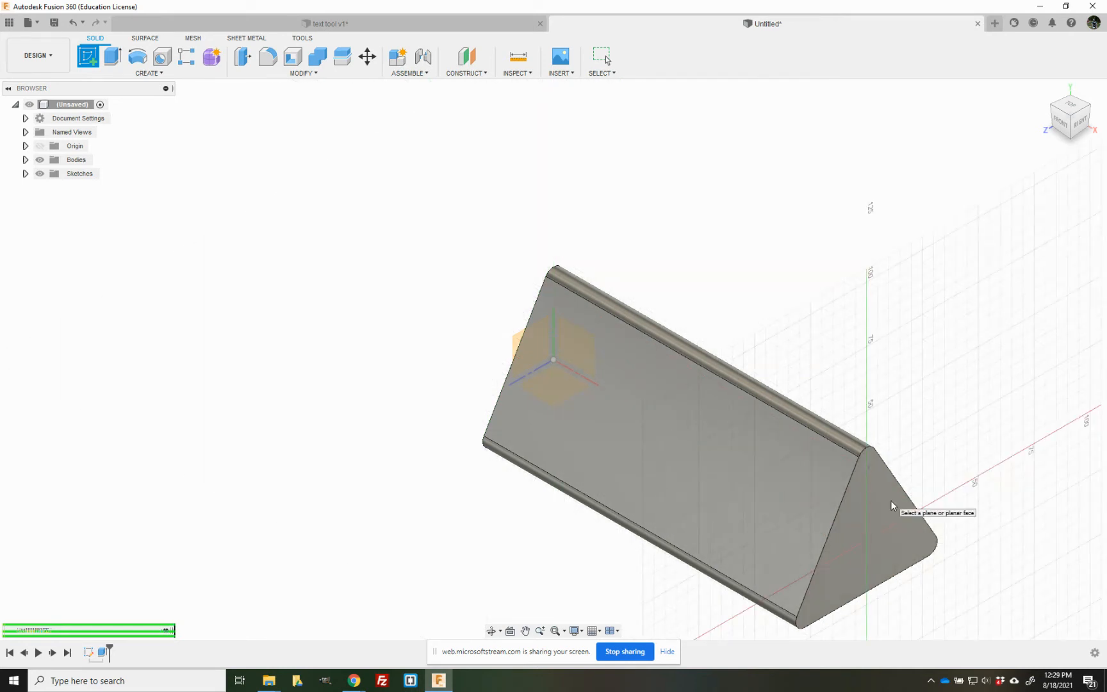
{"action": "left_click", "coordinate": [868, 524]}
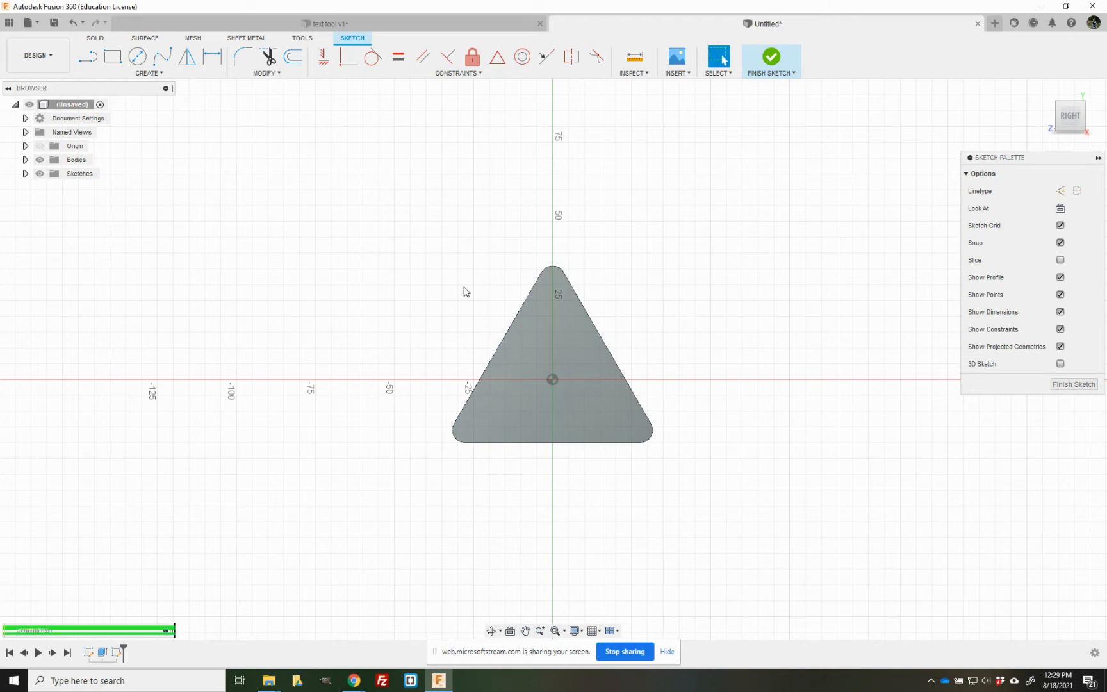
{"action": "left_click", "coordinate": [572, 300]}
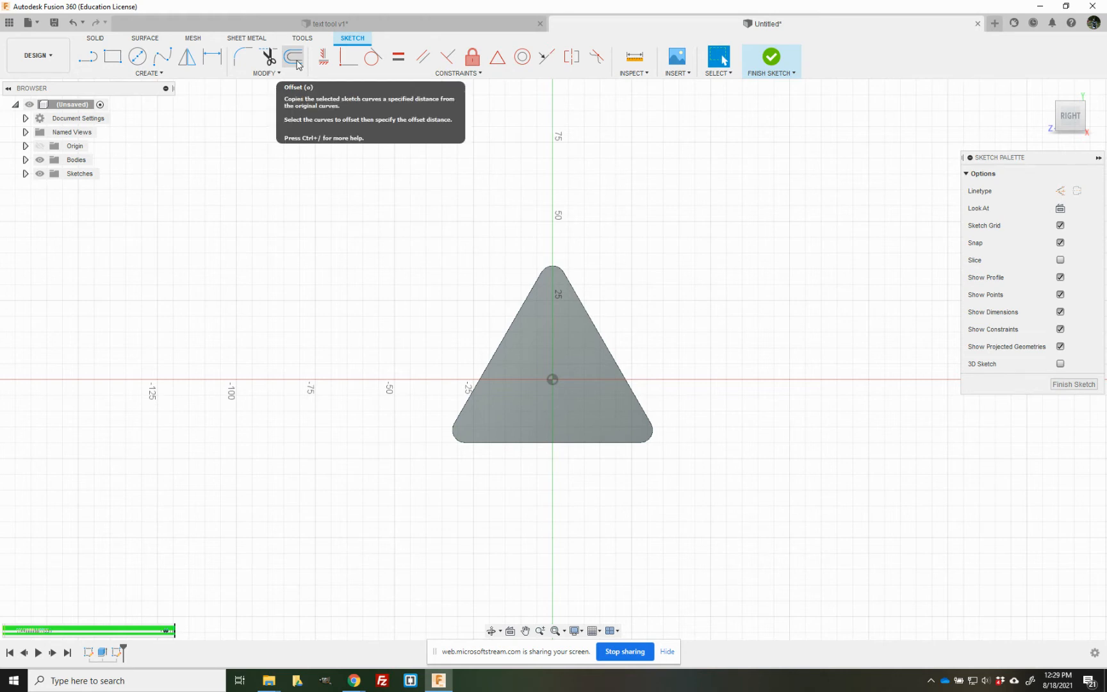
{"action": "left_click", "coordinate": [280, 74]}
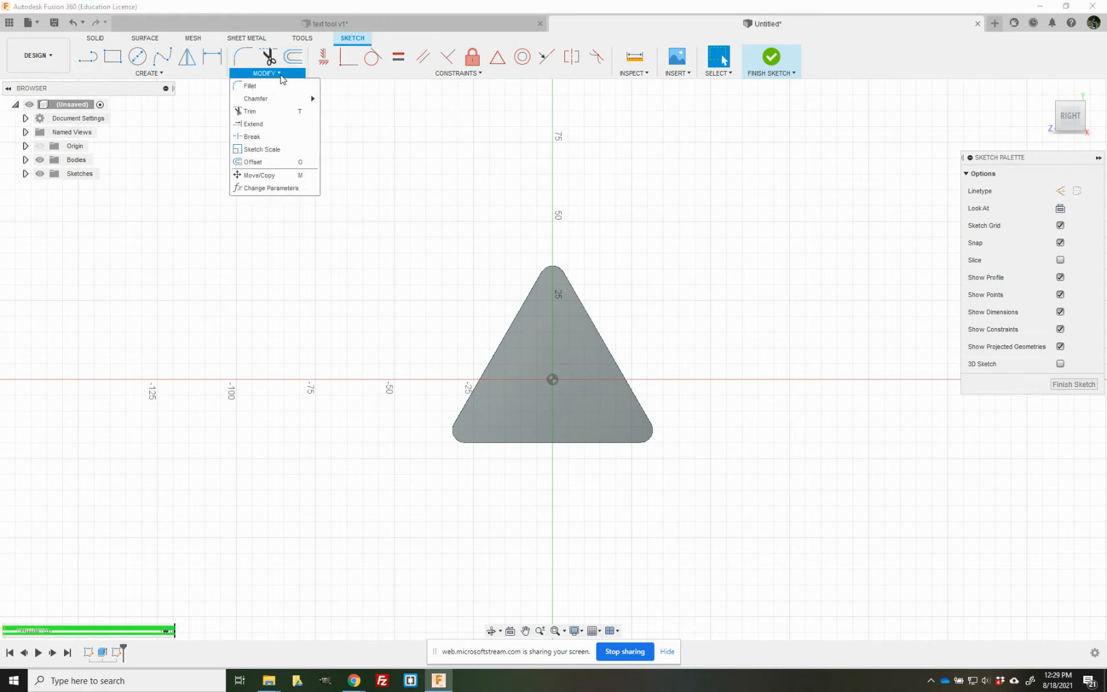
{"action": "left_click", "coordinate": [265, 165]}
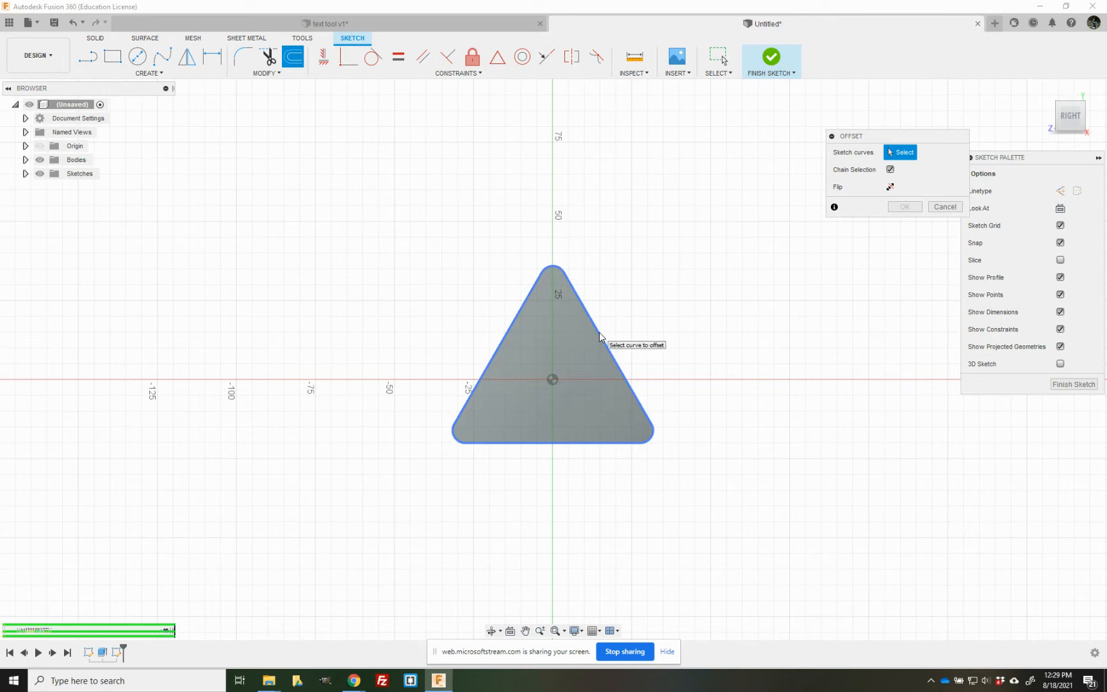
{"action": "left_click", "coordinate": [891, 170]}
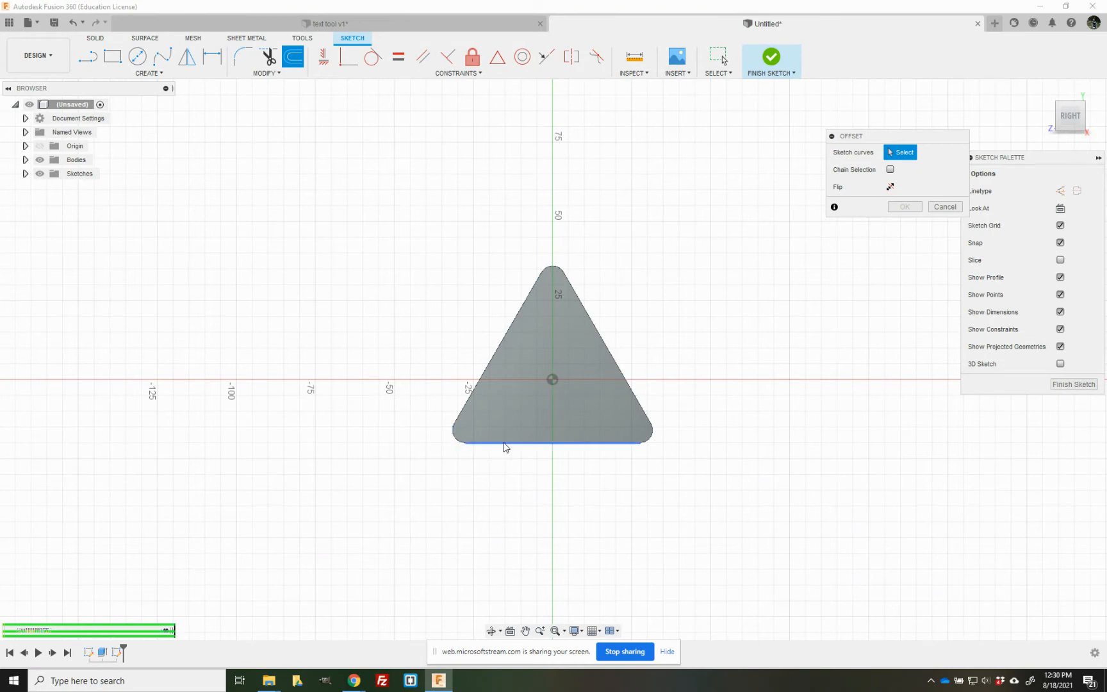
{"action": "left_click", "coordinate": [649, 427]}
{"action": "left_click", "coordinate": [890, 170]}
{"action": "left_click", "coordinate": [618, 369]}
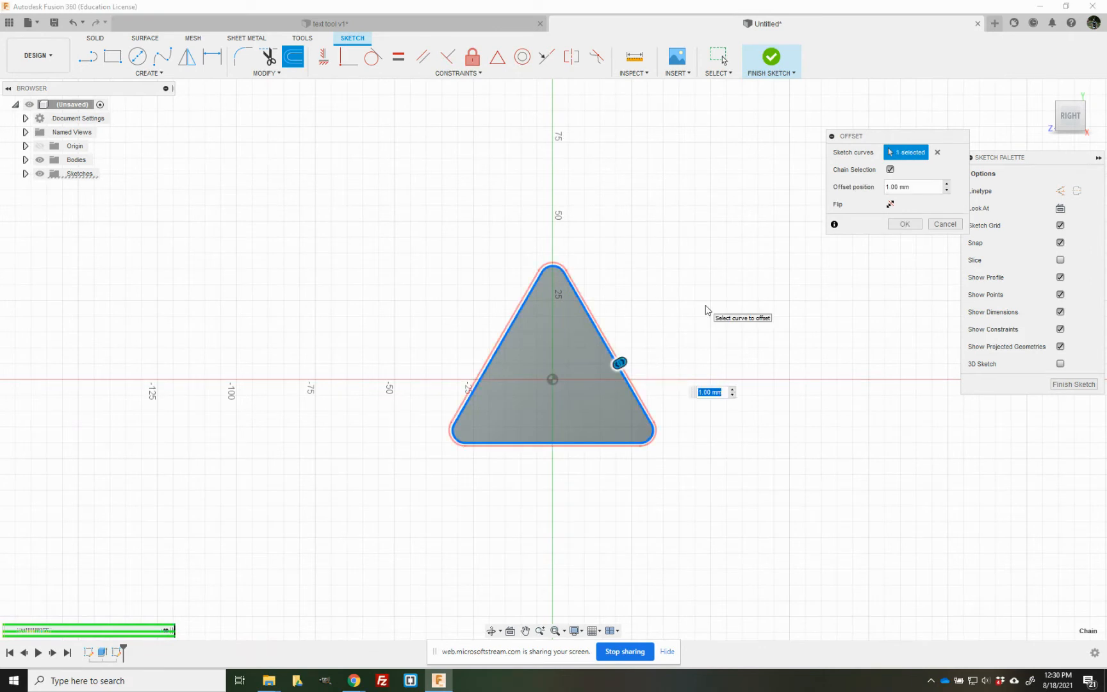
{"action": "type", "text": "-8"}
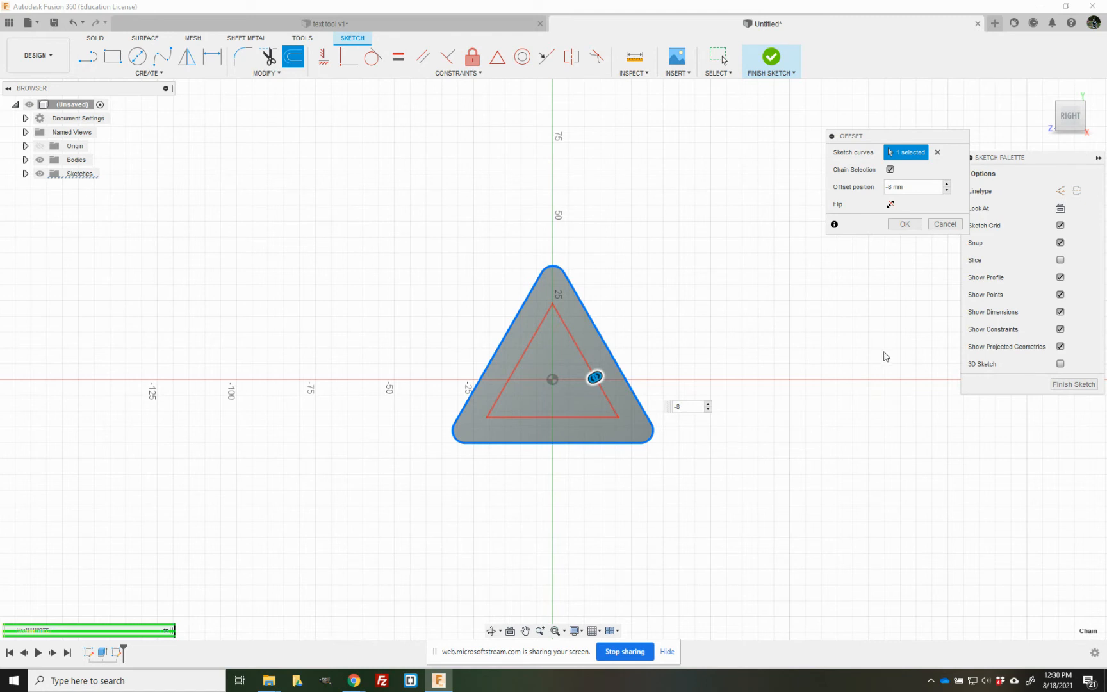
{"action": "left_click", "coordinate": [905, 224]}
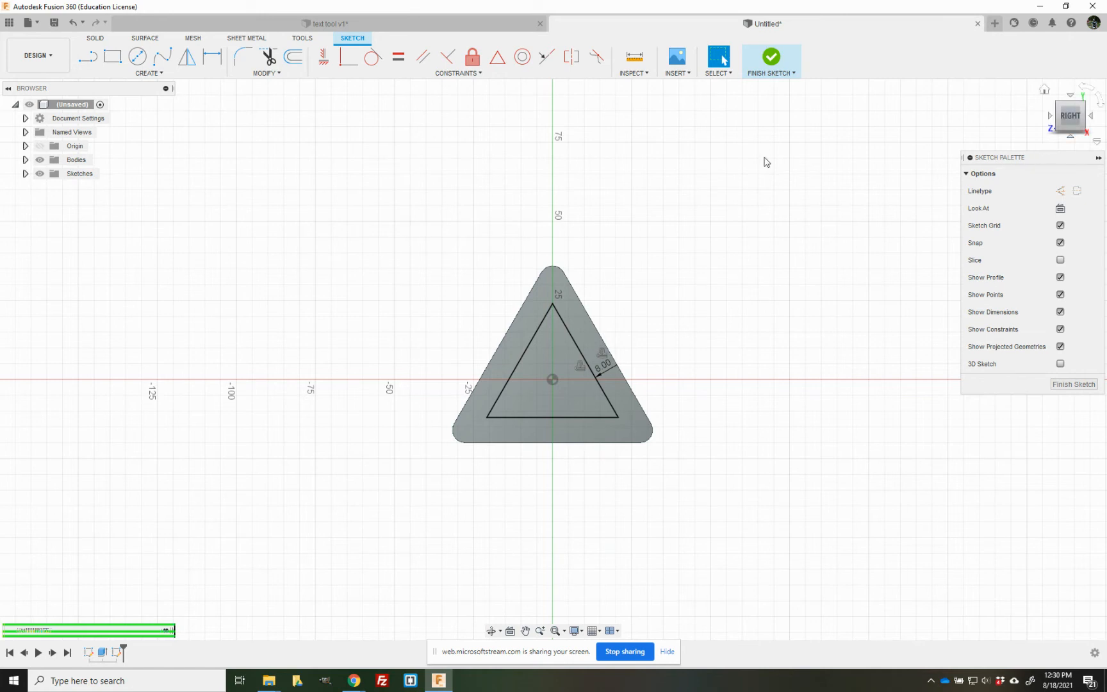
- Check that the inner triangle and the surrounding rim can be selected as separate profiles
{"action": "left_click", "coordinate": [549, 385]}
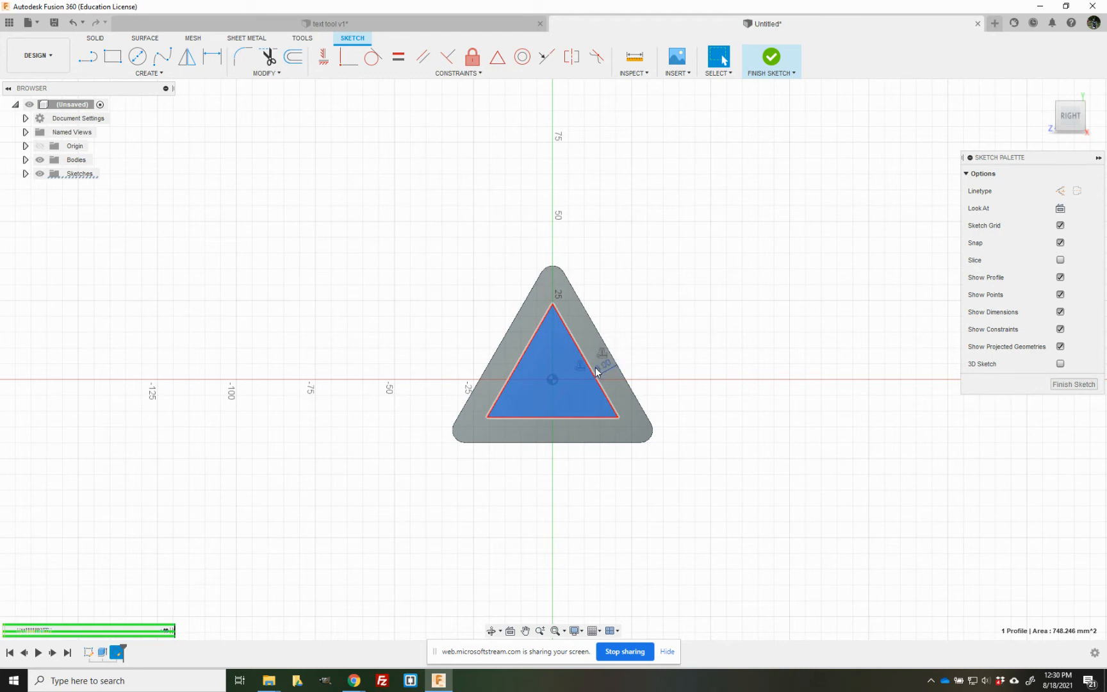
{"action": "left_click", "coordinate": [490, 391]}
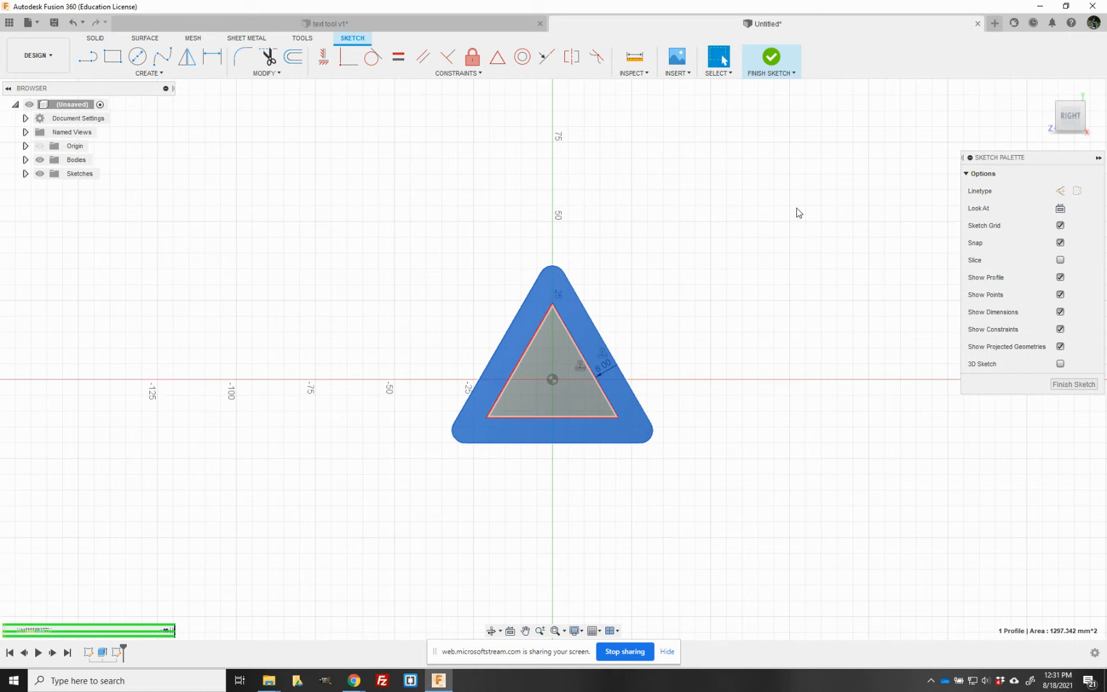
- Finish the end-face sketch and check that the inner triangle profile can be selected on the prism's end
{"action": "left_click", "coordinate": [777, 66]}
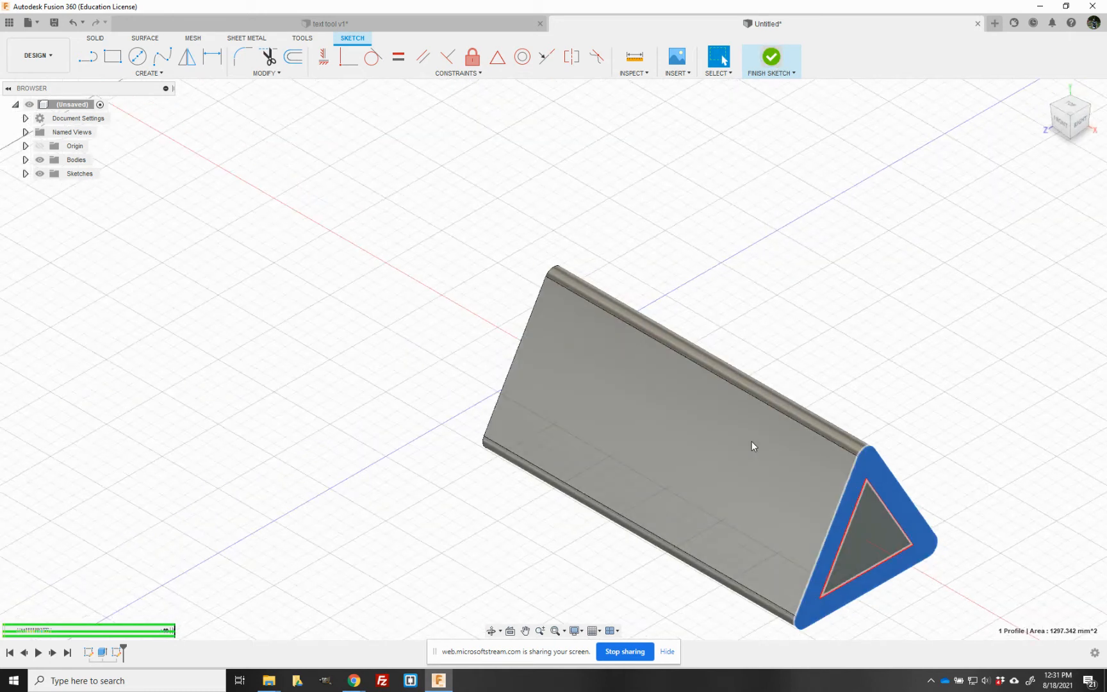
{"action": "left_click", "coordinate": [989, 405]}
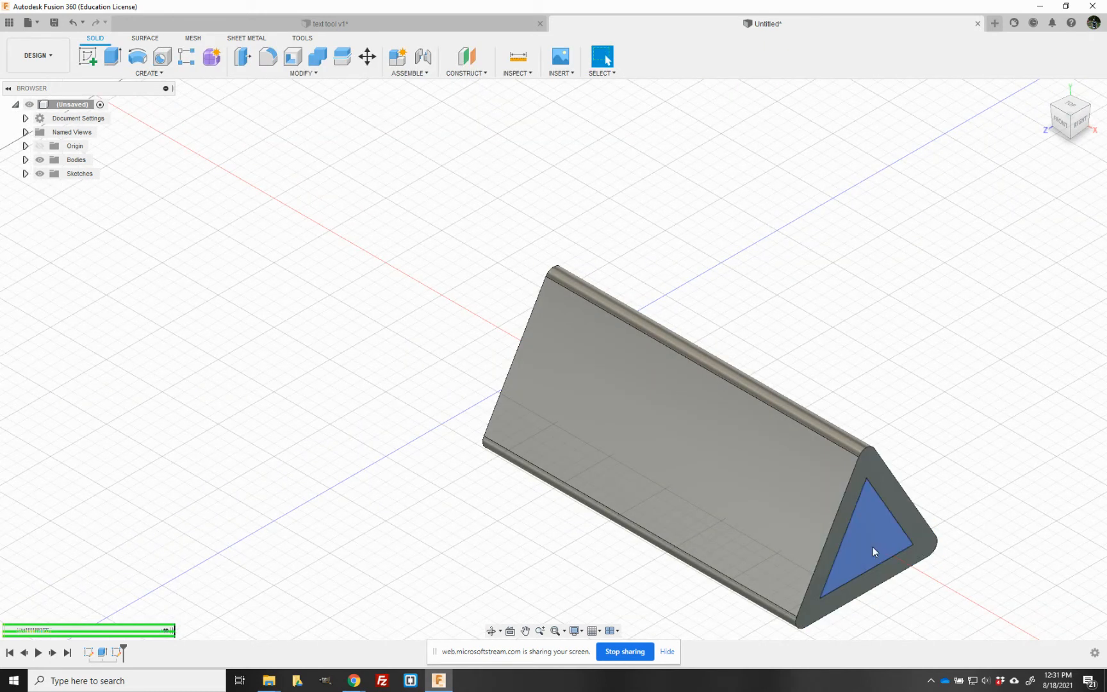
{"action": "left_click", "coordinate": [874, 544]}
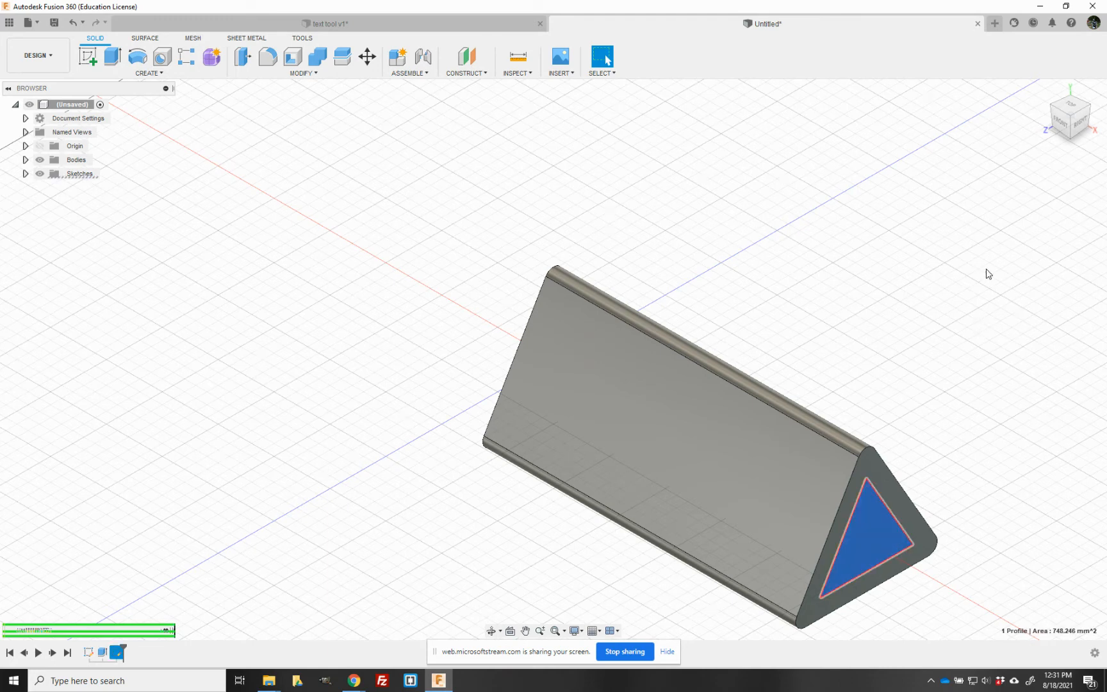
{"action": "left_click", "coordinate": [654, 228]}
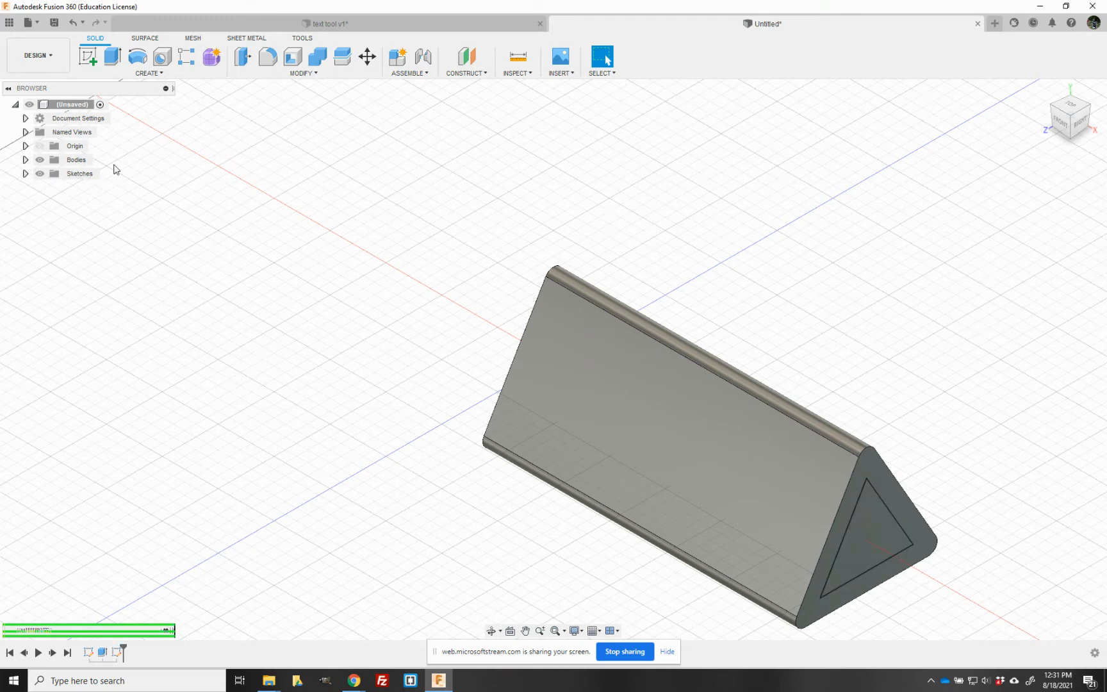
- Extrude the inner triangle profile -160 mm as a cut through the whole length of the prism
{"action": "left_click", "coordinate": [116, 62]}
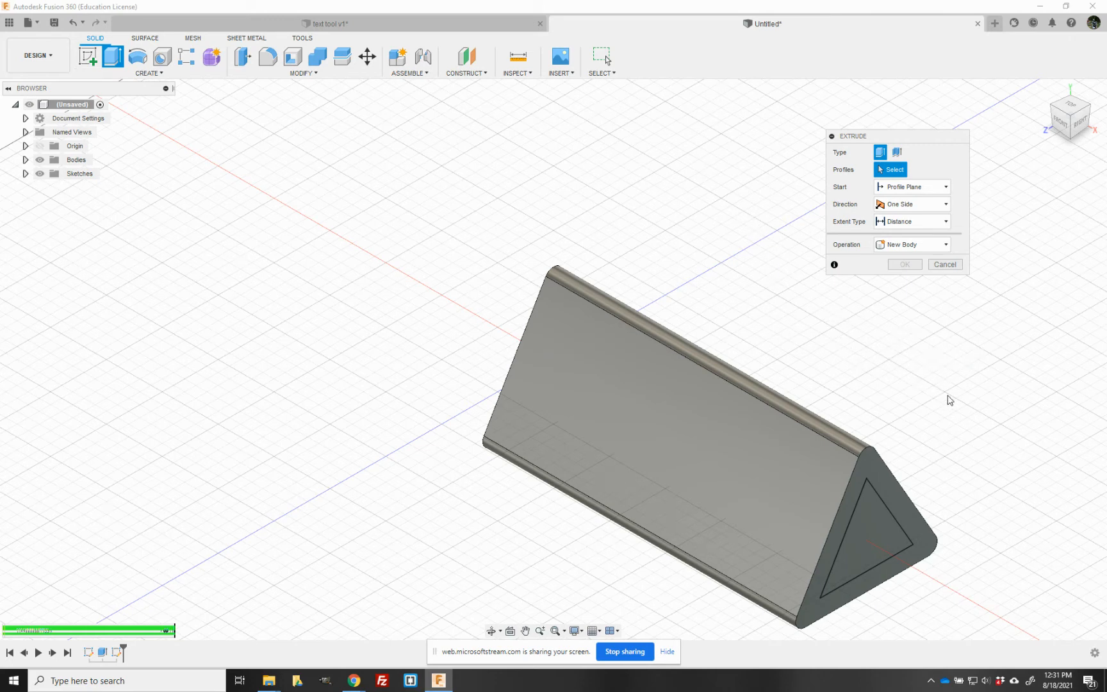
{"action": "left_click", "coordinate": [869, 543]}
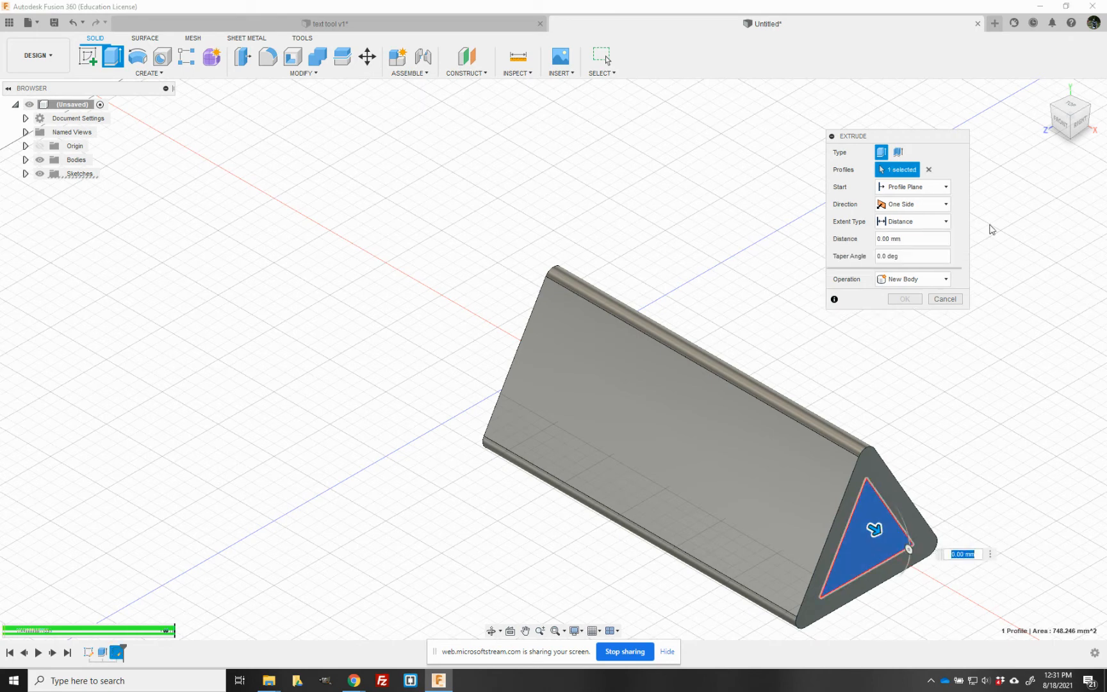
{"action": "left_click", "coordinate": [930, 171]}
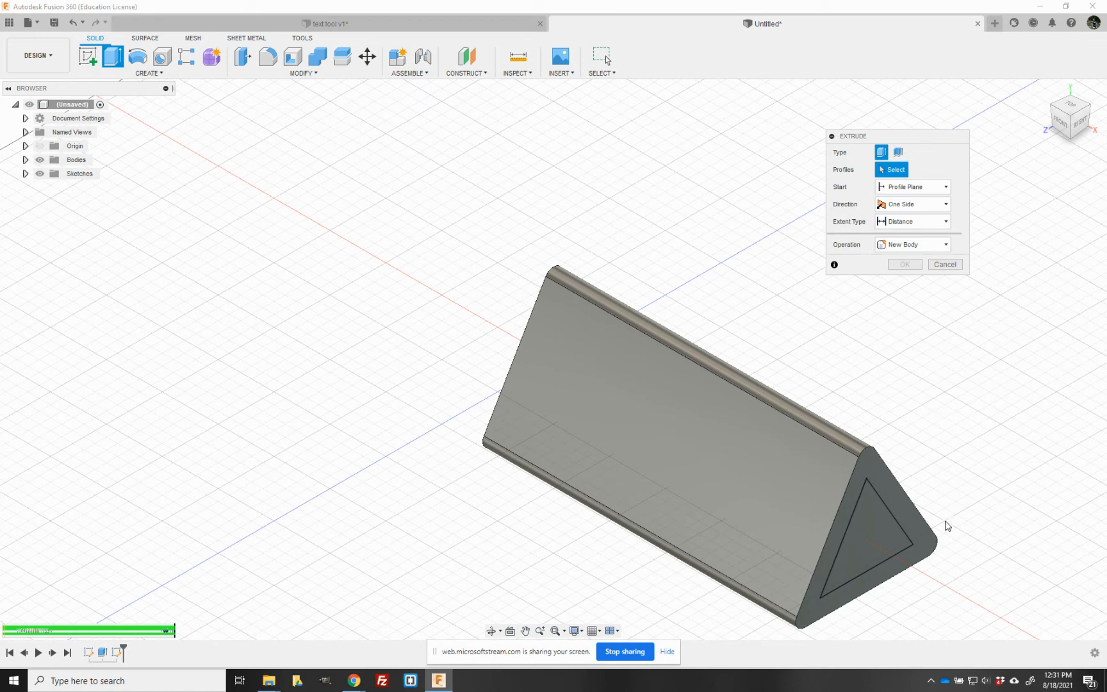
{"action": "left_click", "coordinate": [870, 539]}
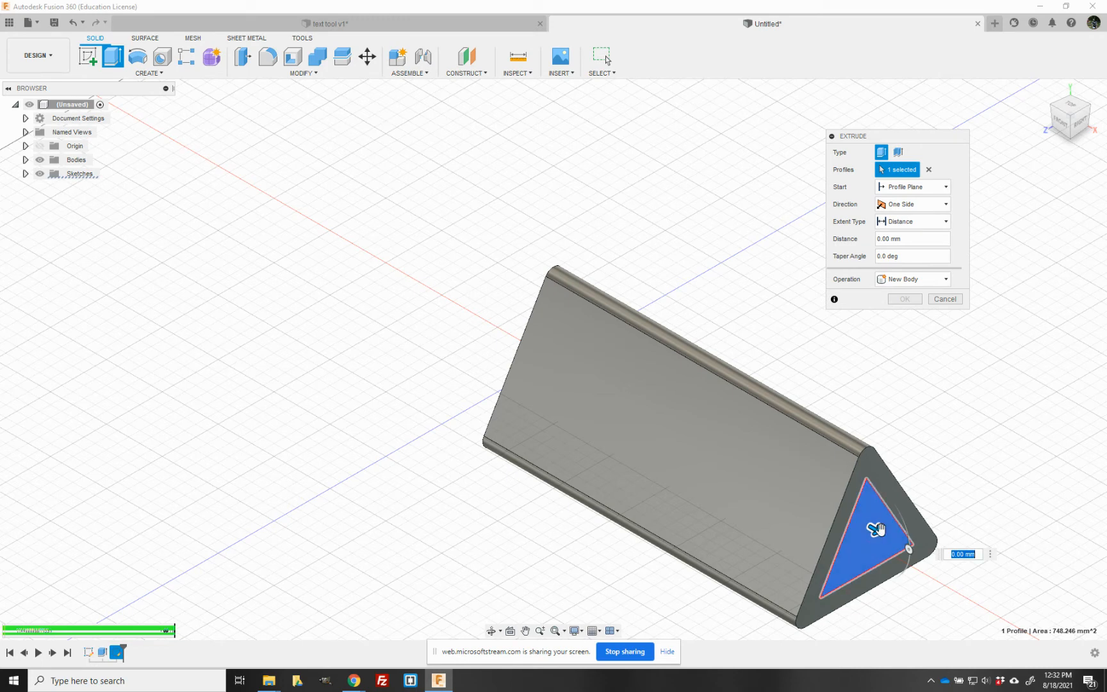
{"action": "left_click_drag", "start_coordinate": [878, 529], "coordinate": [499, 332]}
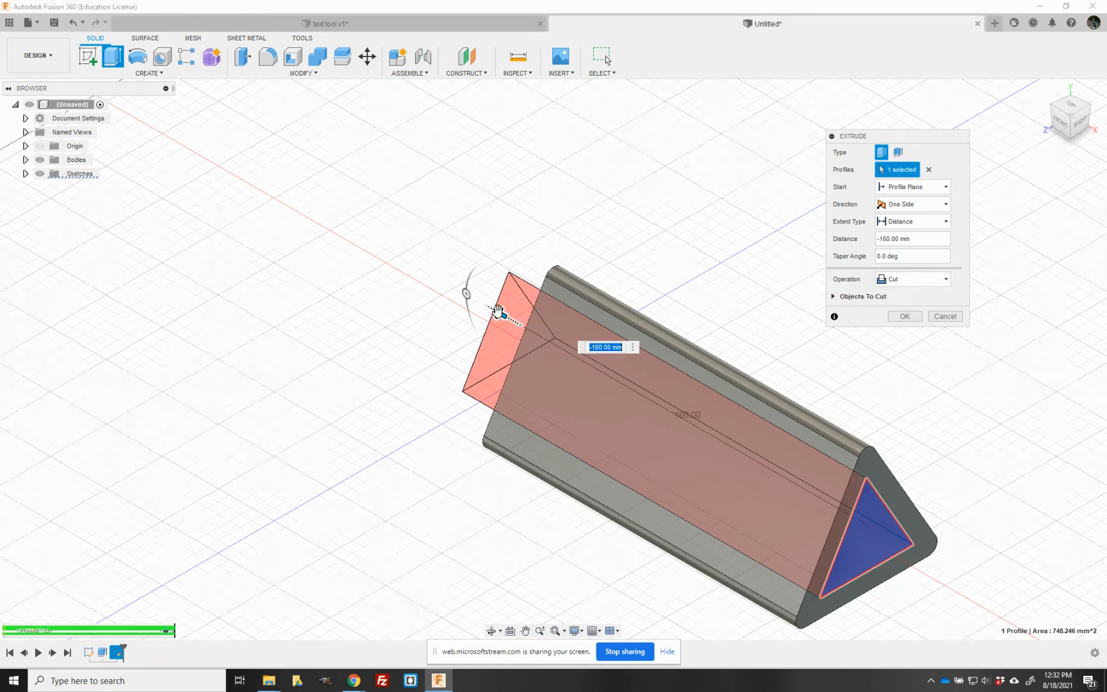
{"action": "left_click_drag", "start_coordinate": [498, 313], "coordinate": [942, 568]}
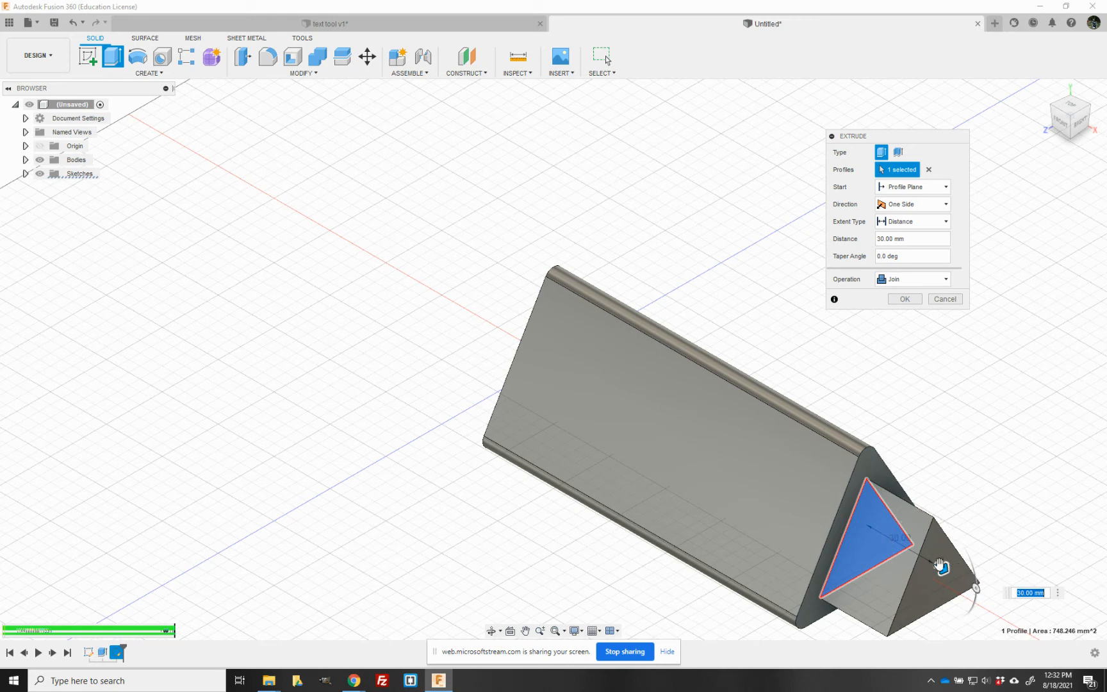
{"action": "left_click_drag", "start_coordinate": [941, 568], "coordinate": [501, 313]}
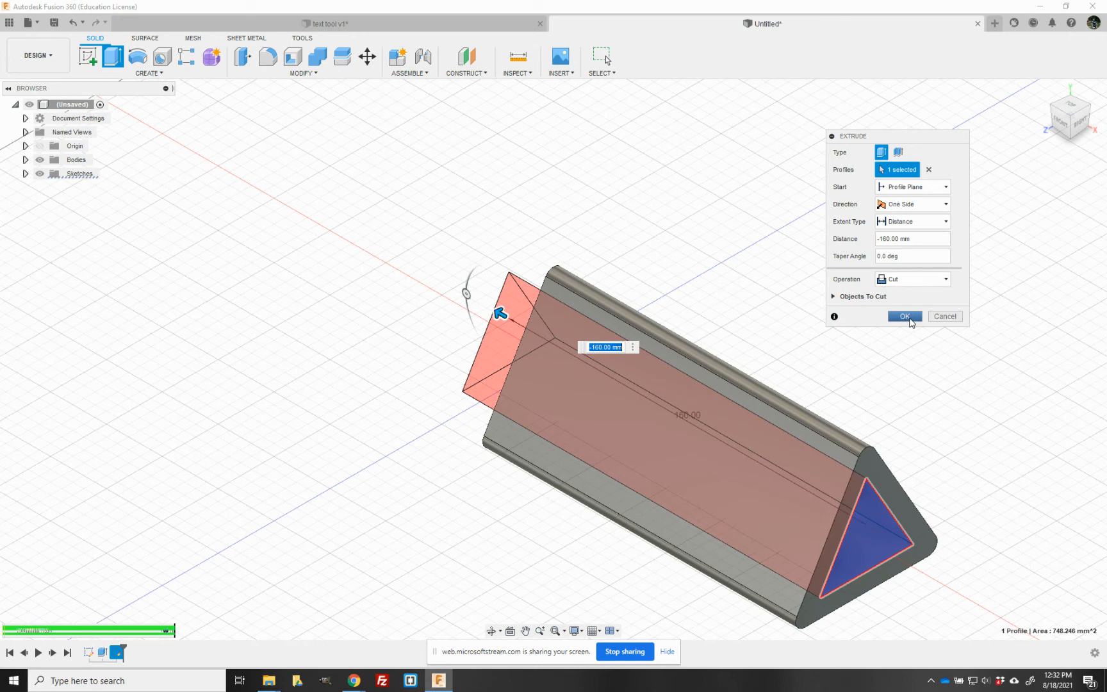
{"action": "left_click", "coordinate": [910, 320]}
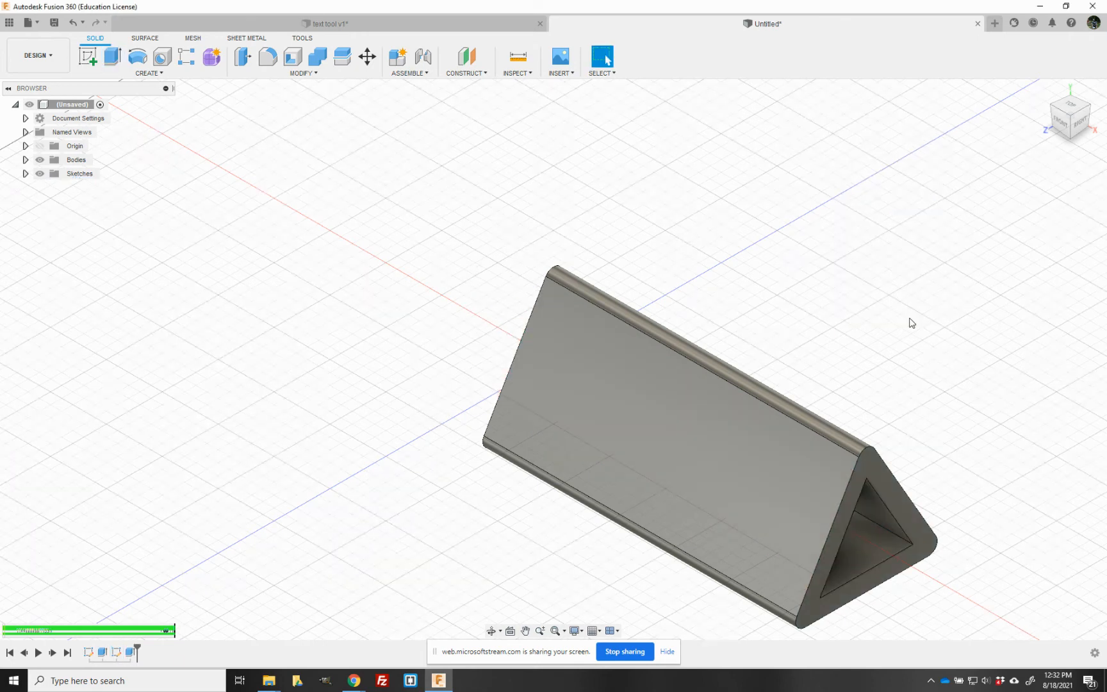
- Start a sketch on the prism's long sloped front face and place a text frame of about 130 by 50 mm inside its borders
{"action": "mouse_move", "coordinate": [1077, 128]}
{"action": "left_mouse_down"}
{"action": "mouse_move", "coordinate": [1031, 96]}
{"action": "mouse_move", "coordinate": [1074, 128]}
{"action": "left_mouse_up"}
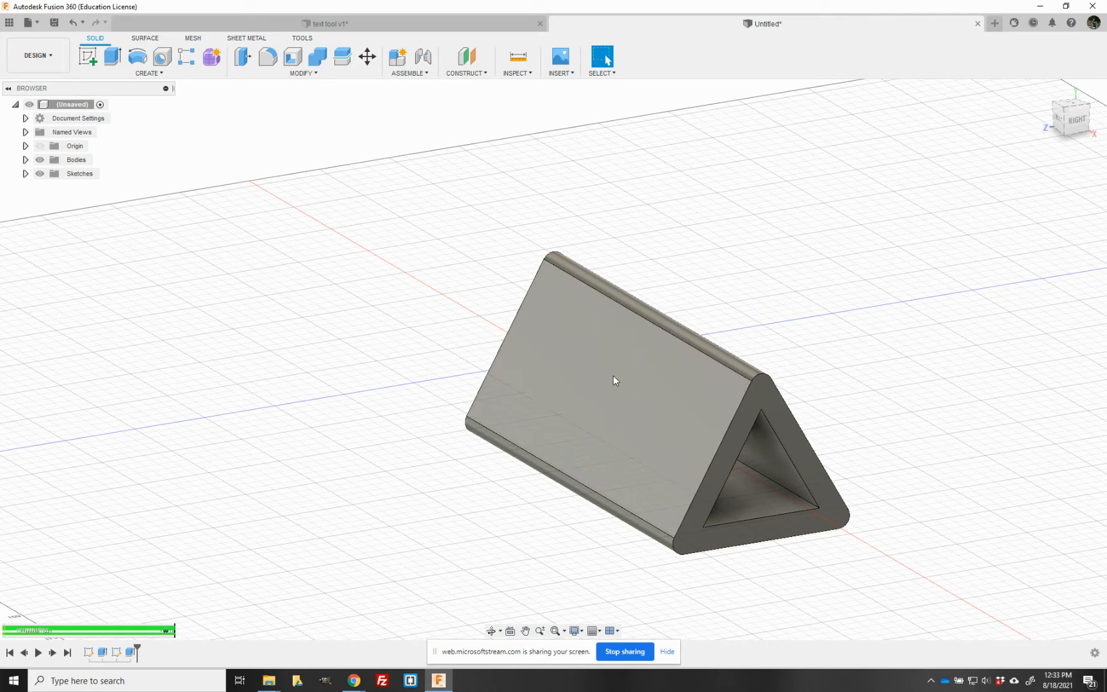
{"action": "left_click", "coordinate": [90, 56]}
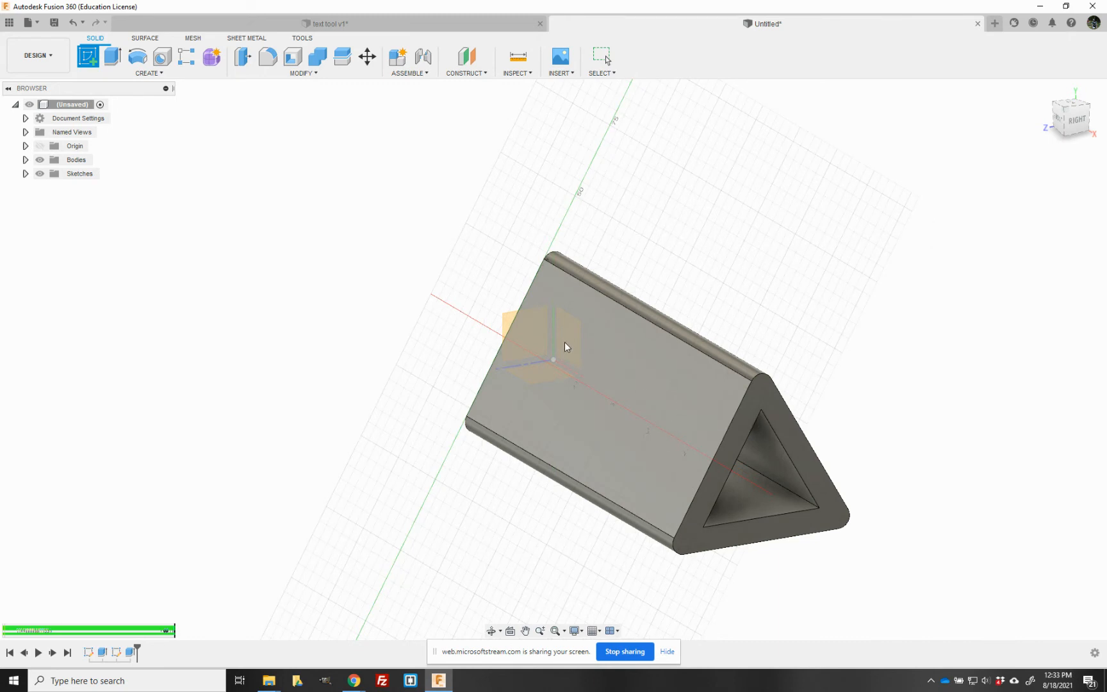
{"action": "left_click", "coordinate": [673, 423]}
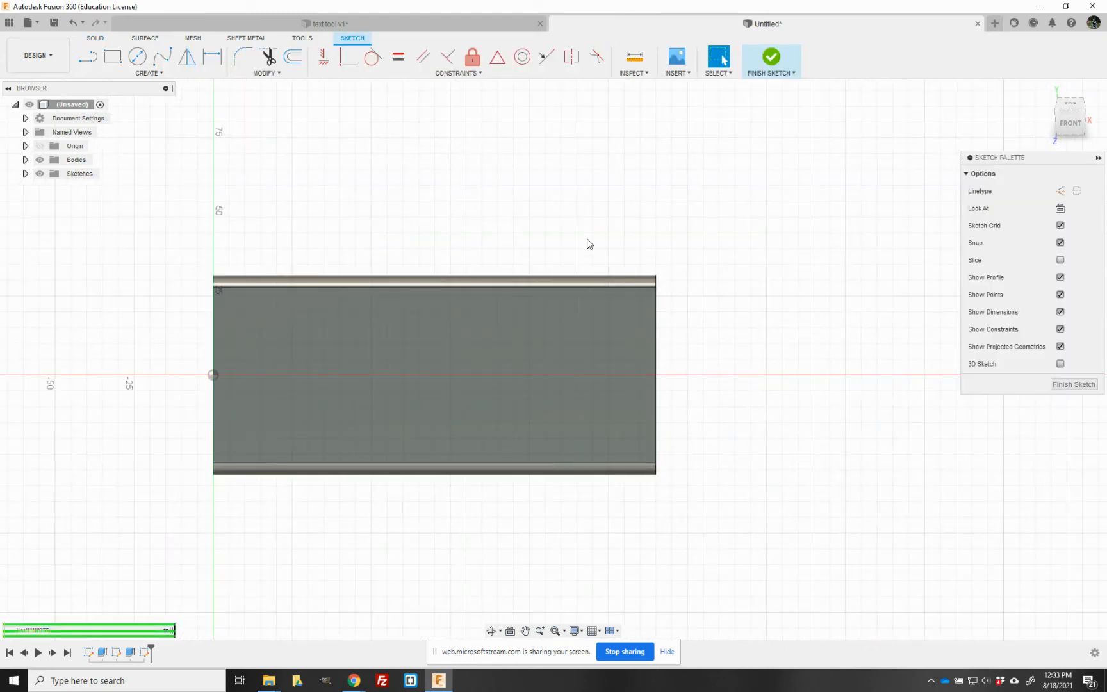
{"action": "left_click", "coordinate": [156, 75]}
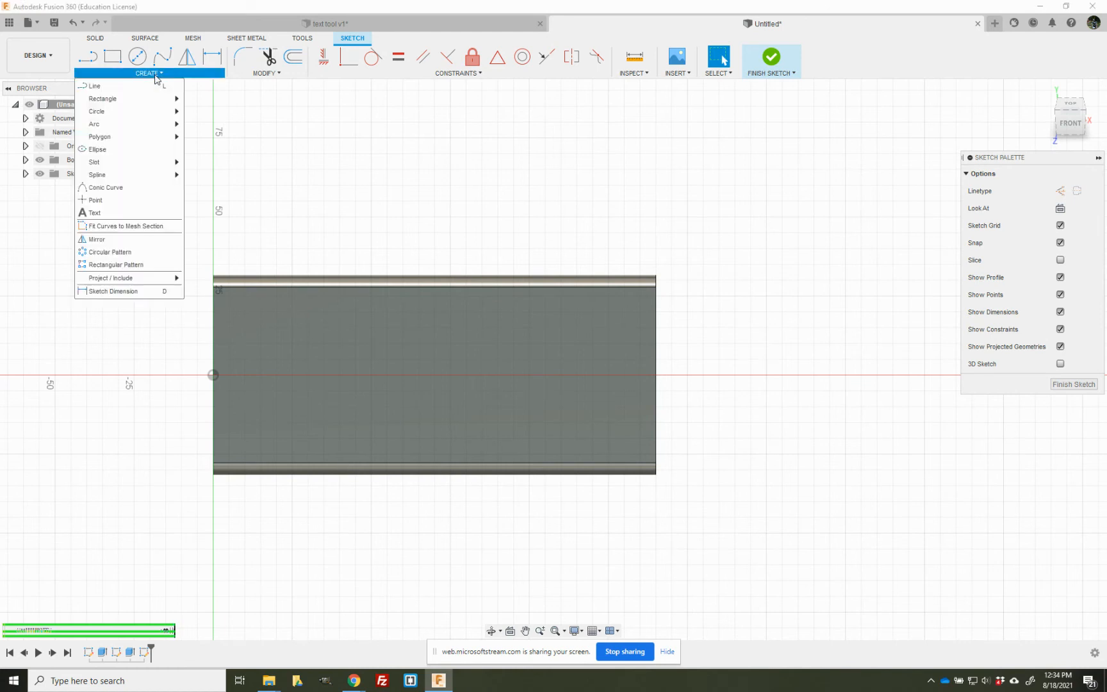
{"action": "left_click", "coordinate": [117, 215]}
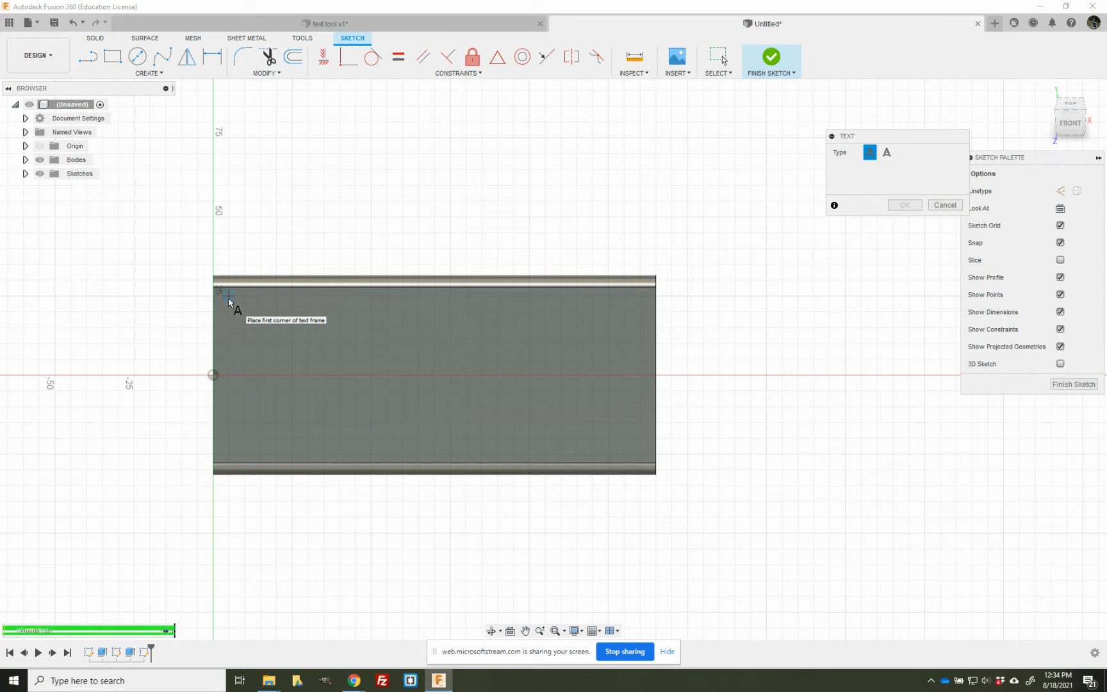
{"action": "left_click", "coordinate": [229, 297]}
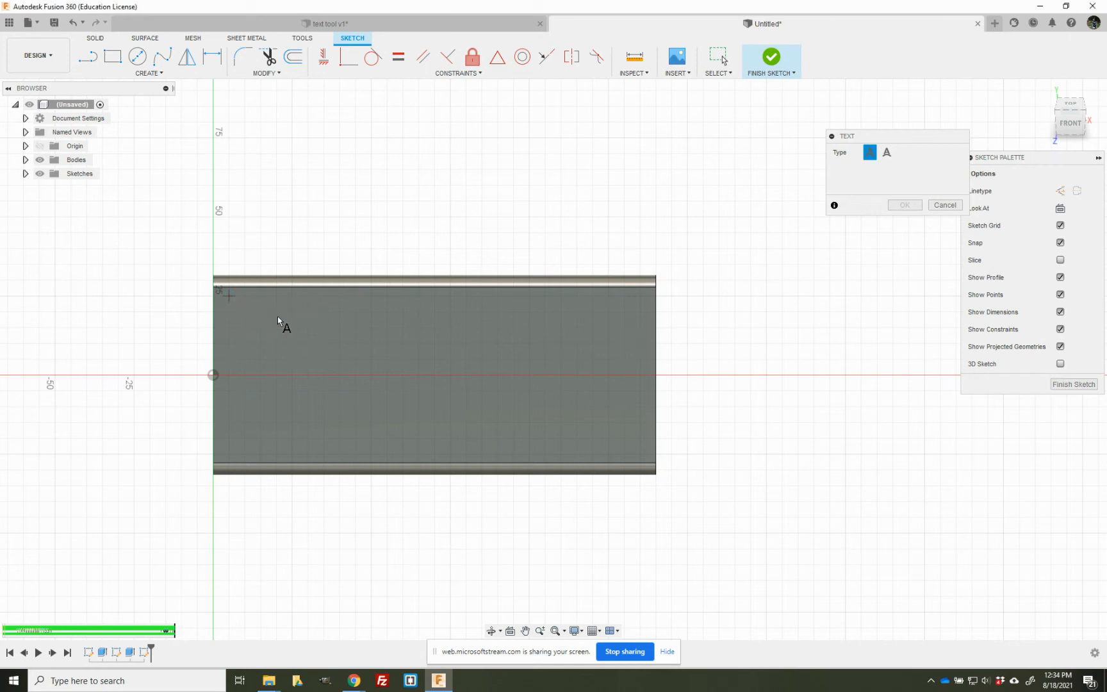
{"action": "left_click", "coordinate": [640, 457]}
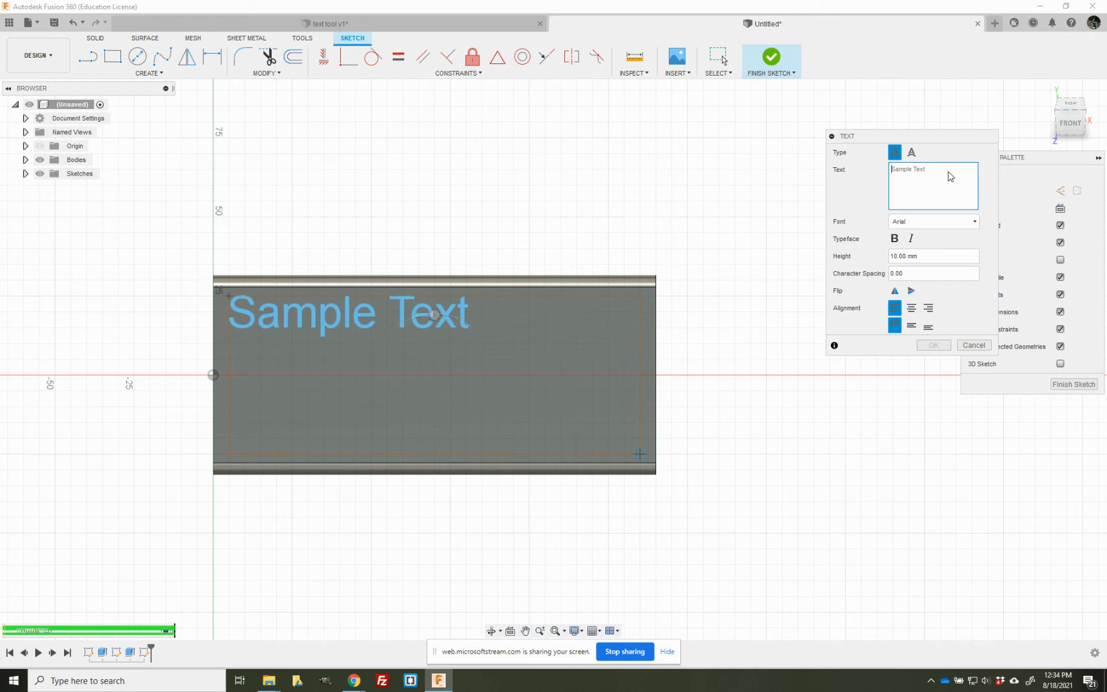
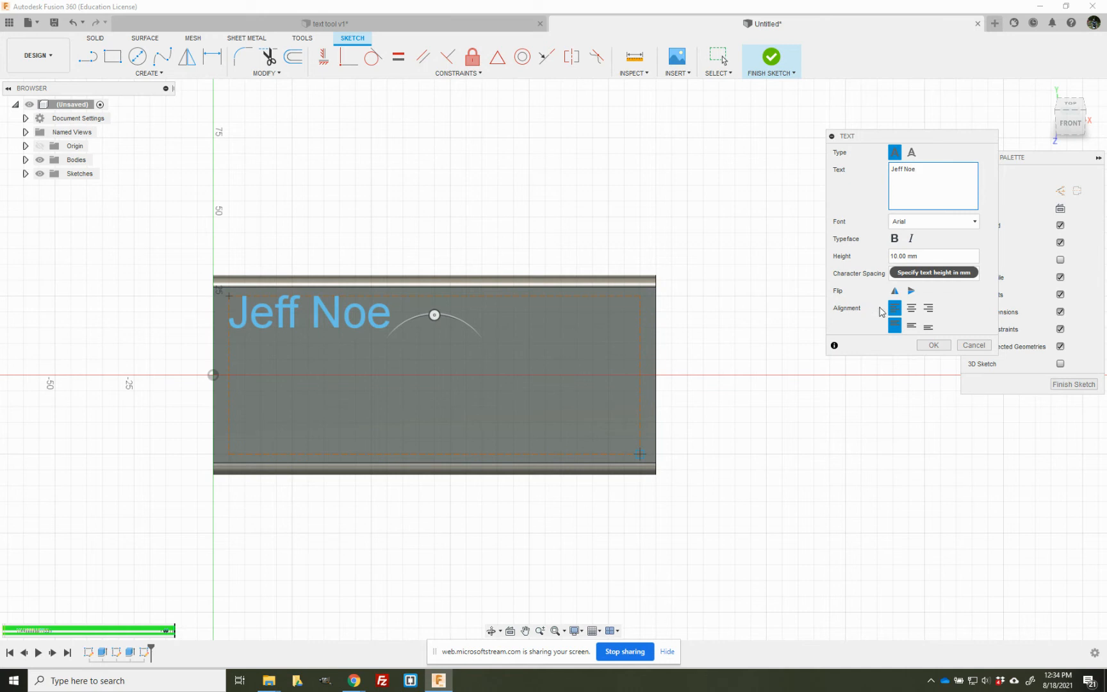
- Enter the person's full name as the sketch text and format it in bold Aristotelica Display Trial
{"action": "left_click", "coordinate": [974, 222]}
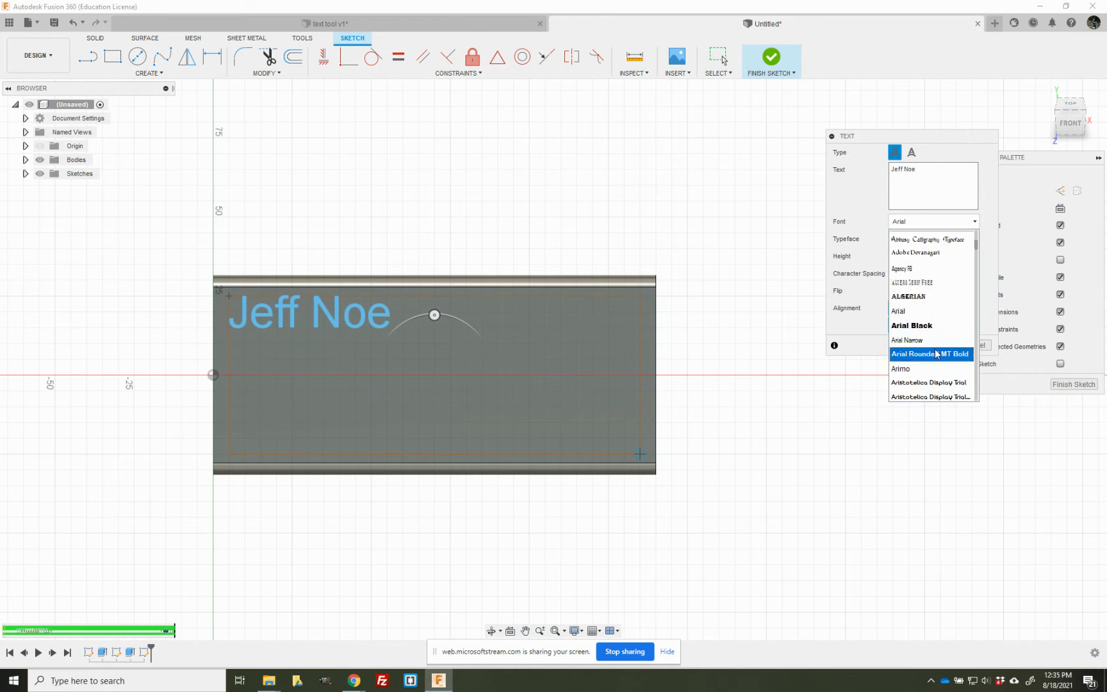
{"action": "scroll", "coordinate": [940, 359], "scroll_direction": "down", "scroll_amount": 1}
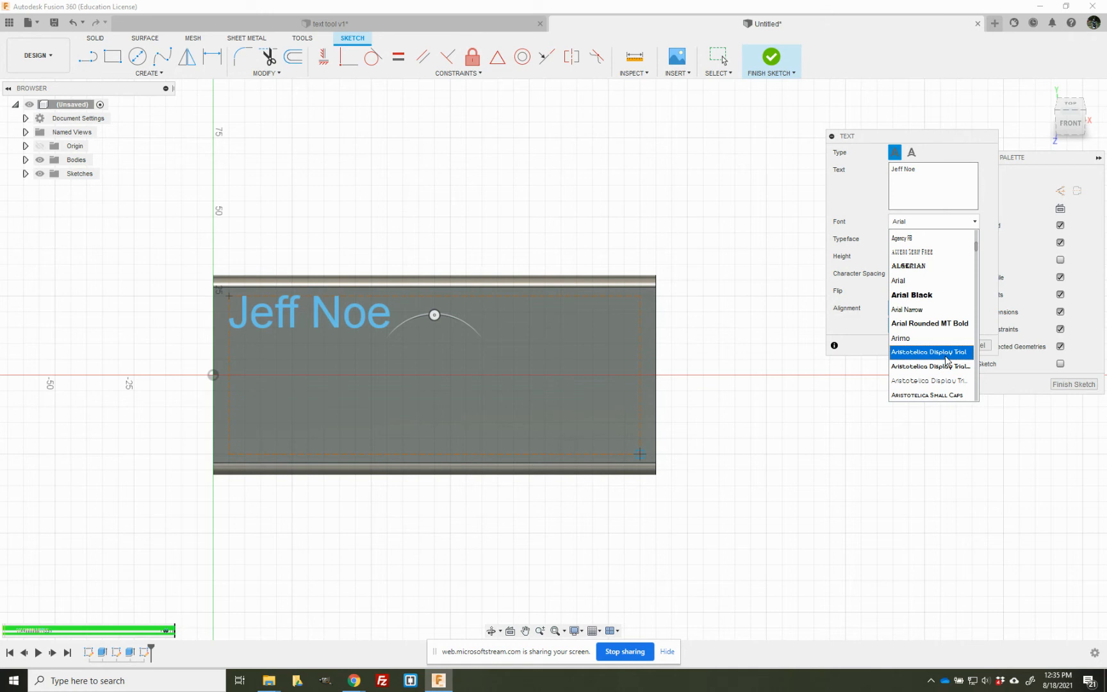
{"action": "left_click", "coordinate": [947, 359]}
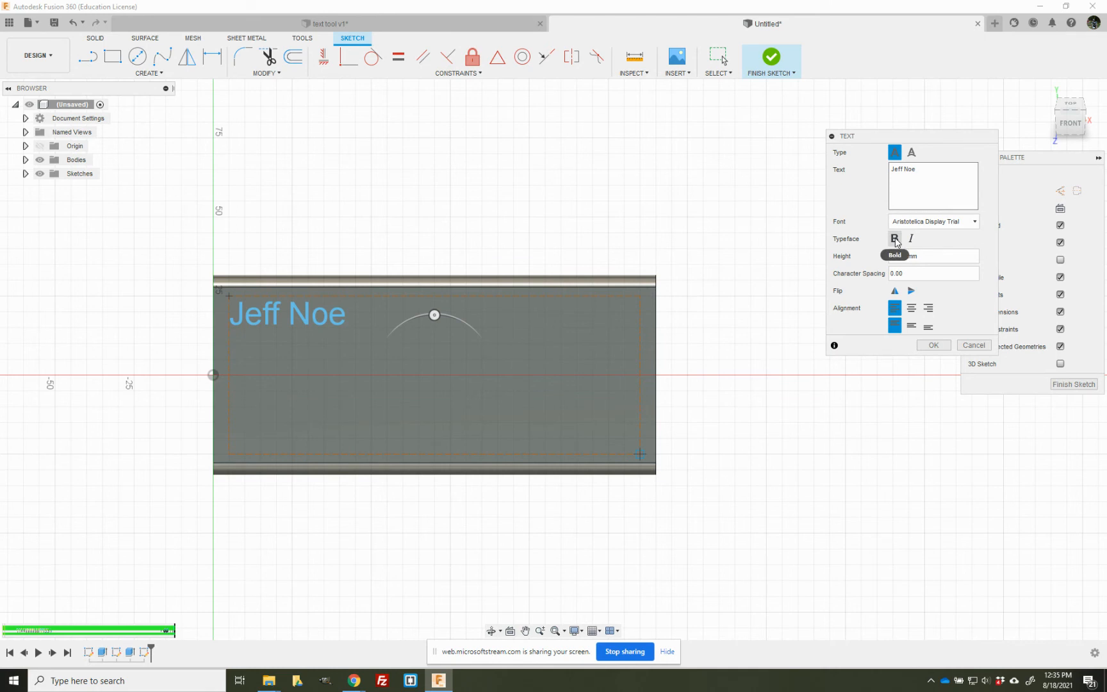
{"action": "left_click", "coordinate": [895, 239]}
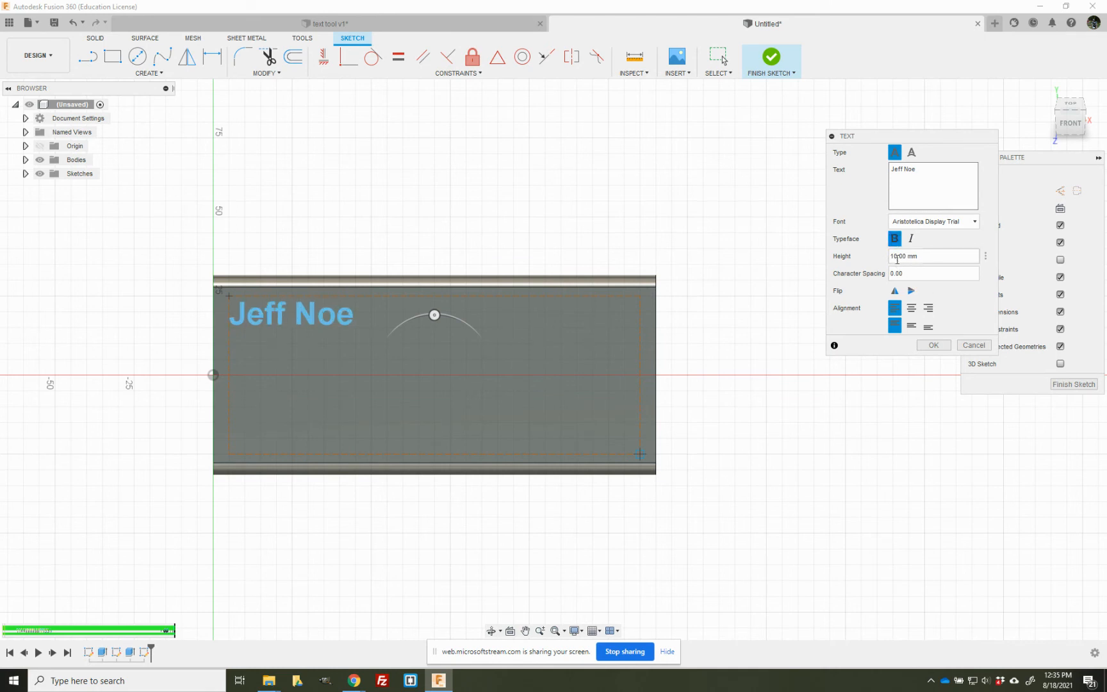
- Set the height of the name text to 32 mm
{"action": "left_click_drag", "start_coordinate": [898, 257], "coordinate": [888, 257]}
{"action": "type", "text": "15"}
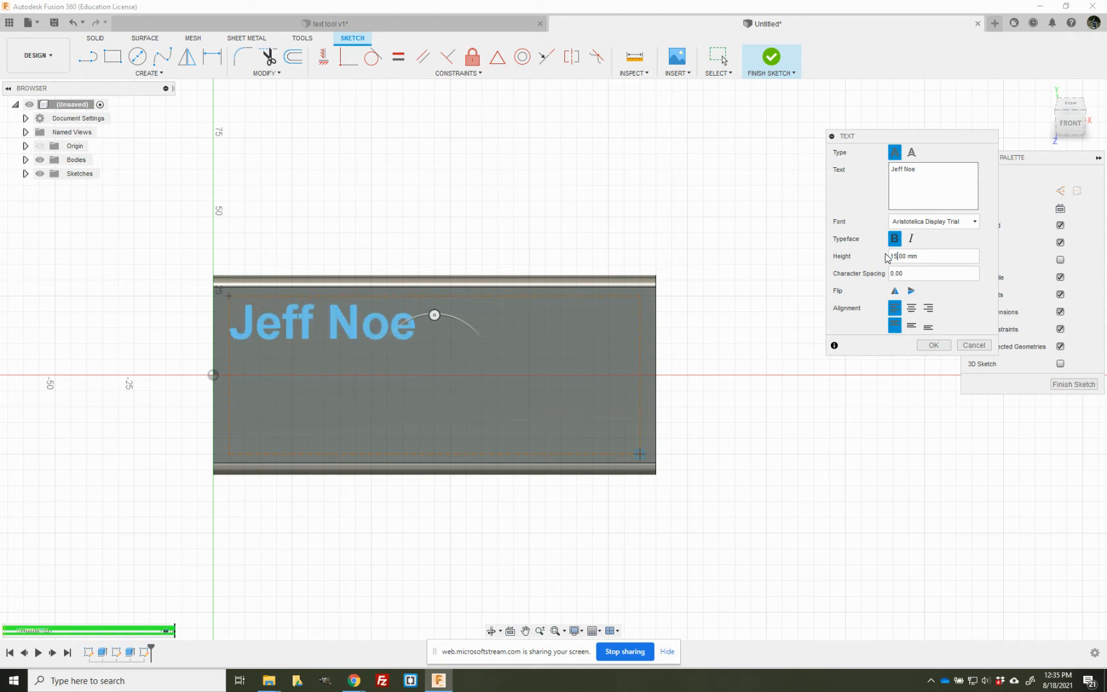
{"action": "key", "text": "Delete"}
{"action": "key", "text": "Delete"}
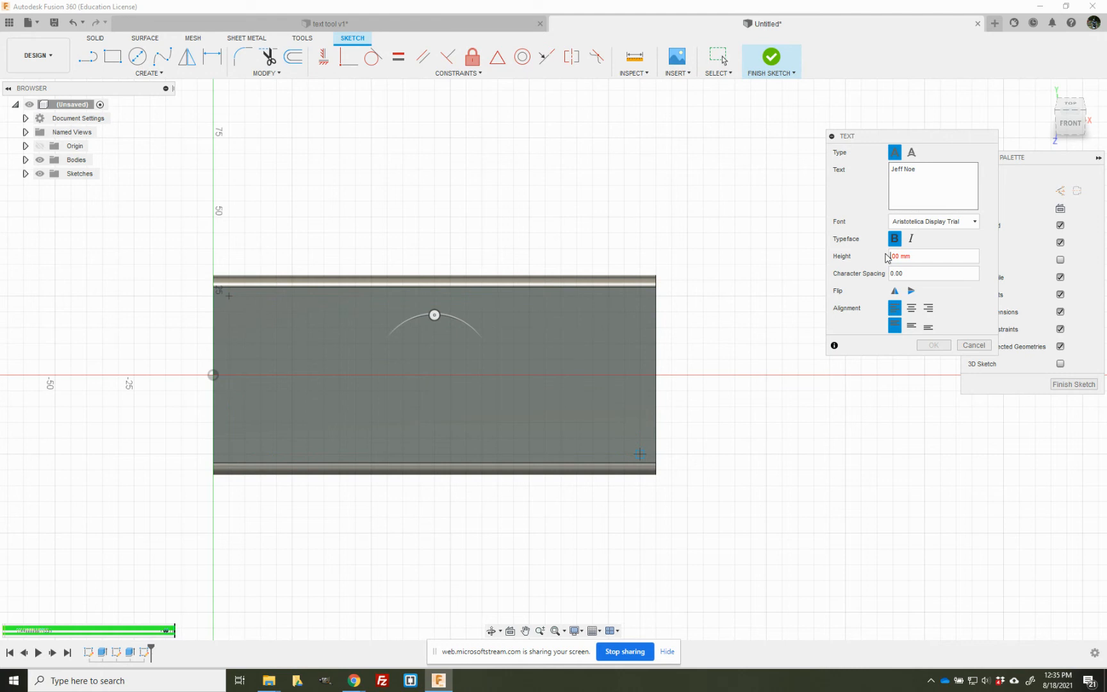
{"action": "type", "text": "25"}
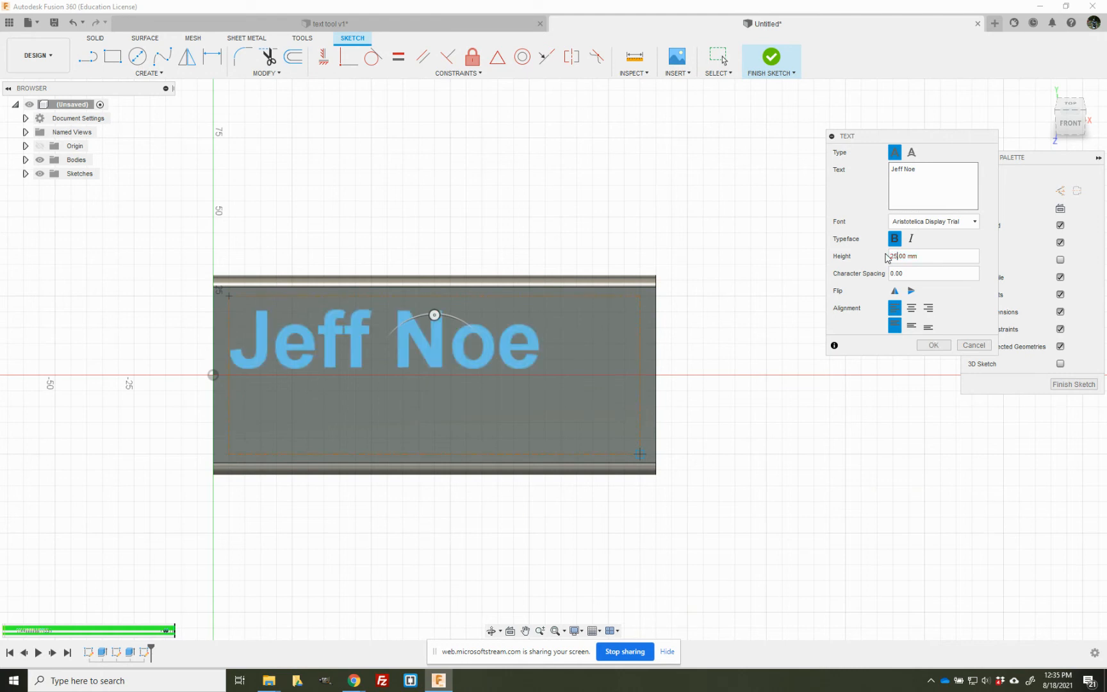
{"action": "key", "text": "Delete"}
{"action": "key", "text": "Delete"}
{"action": "type", "text": "35"}
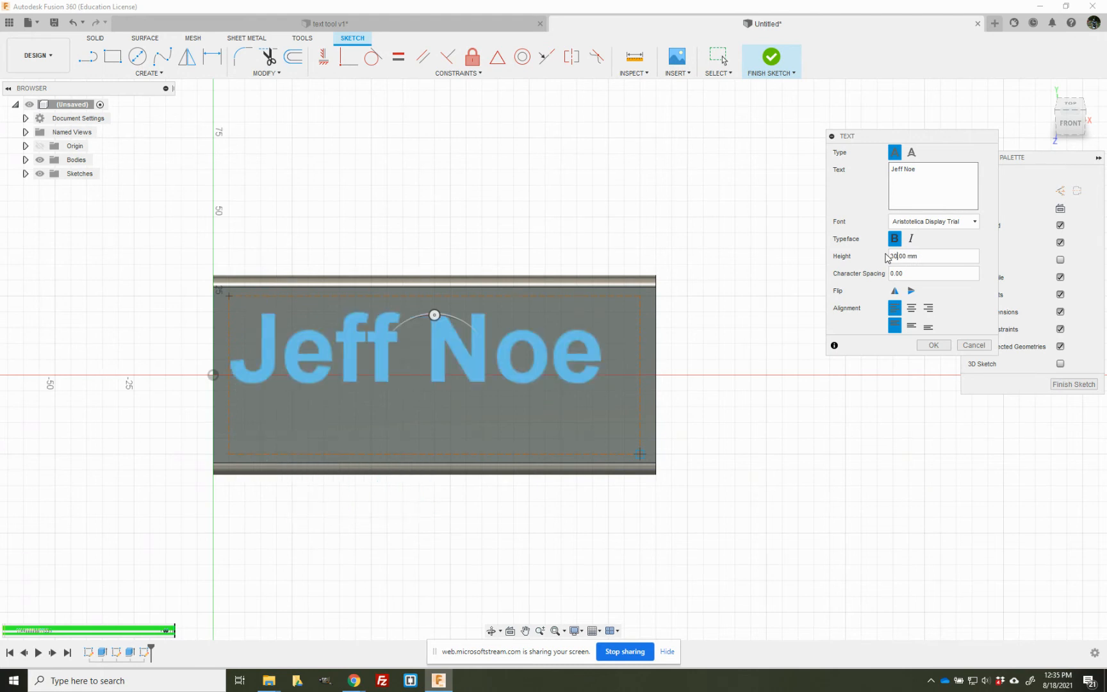
{"action": "type", "text": "2"}
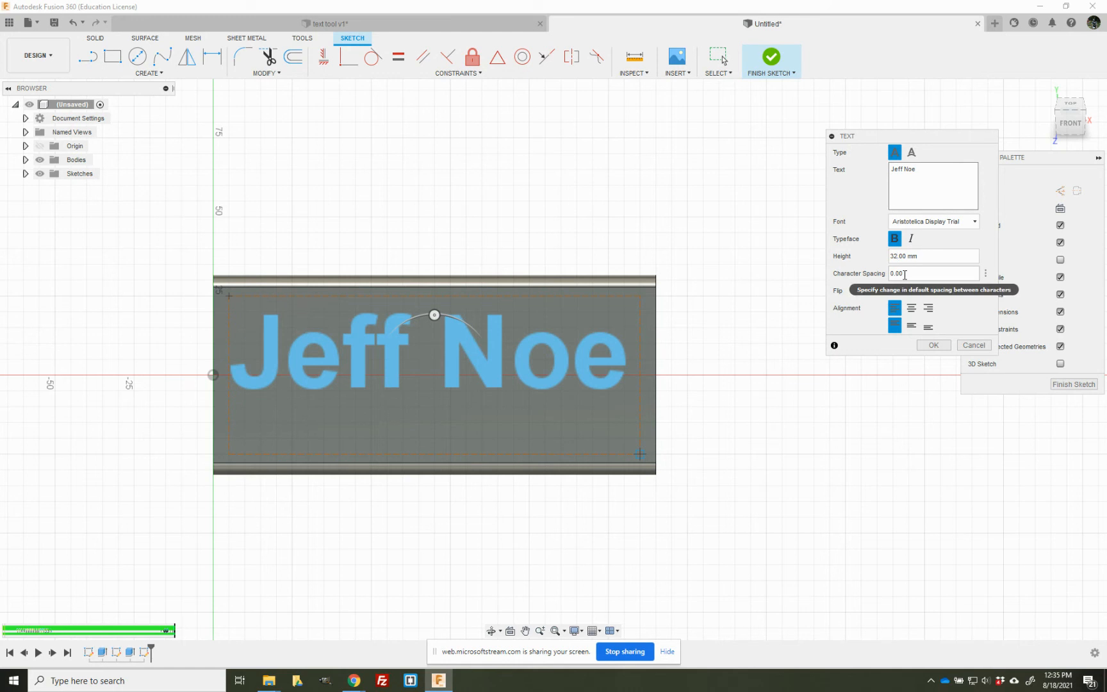
- Set the character spacing to 2 and centre the text horizontally and vertically in its frame
{"action": "key", "text": "BackSpace"}
{"action": "key", "text": "BackSpace"}
{"action": "type", "text": "2"}
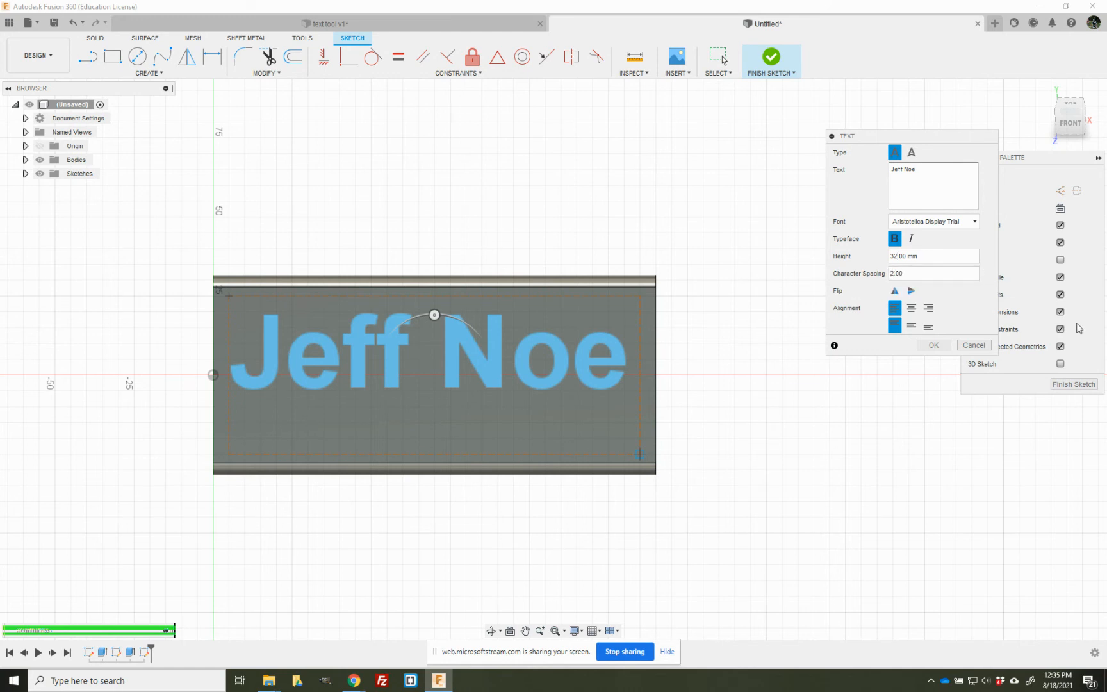
{"action": "type", "text": "."}
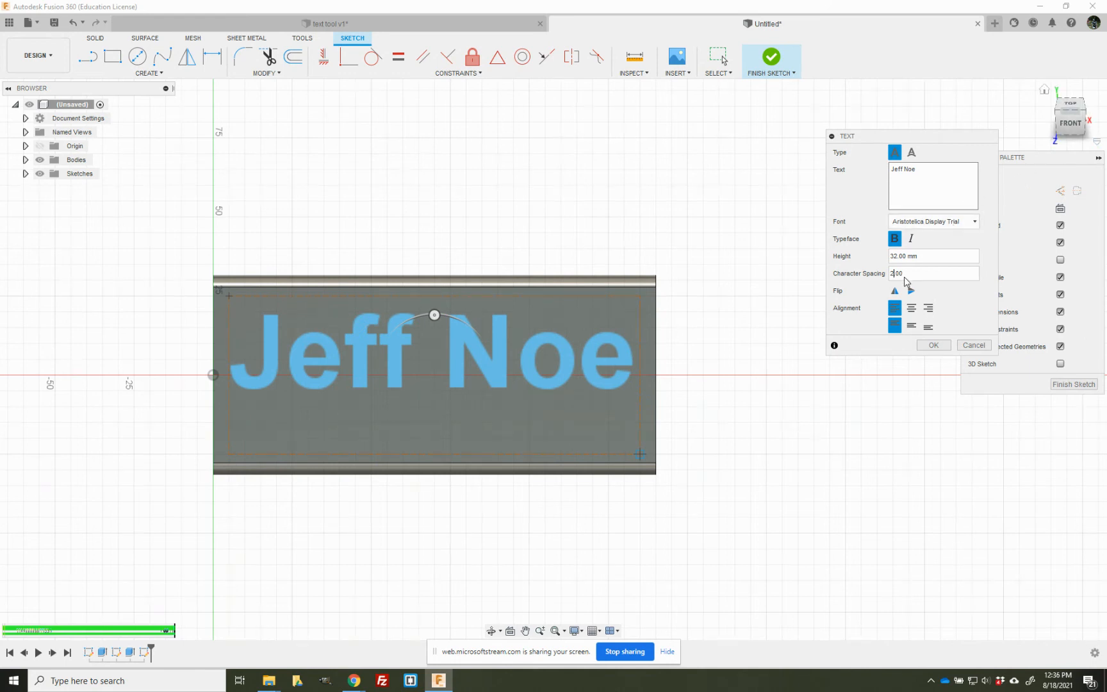
{"action": "left_click", "coordinate": [912, 310]}
{"action": "left_click", "coordinate": [912, 326]}
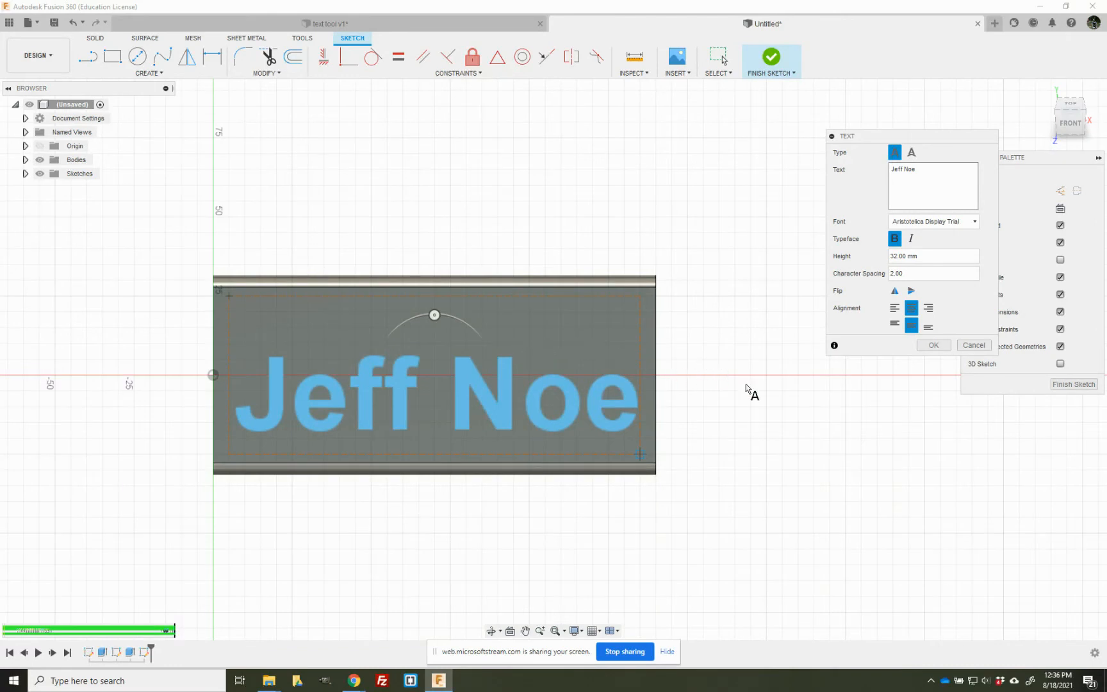
{"action": "left_click", "coordinate": [927, 346]}
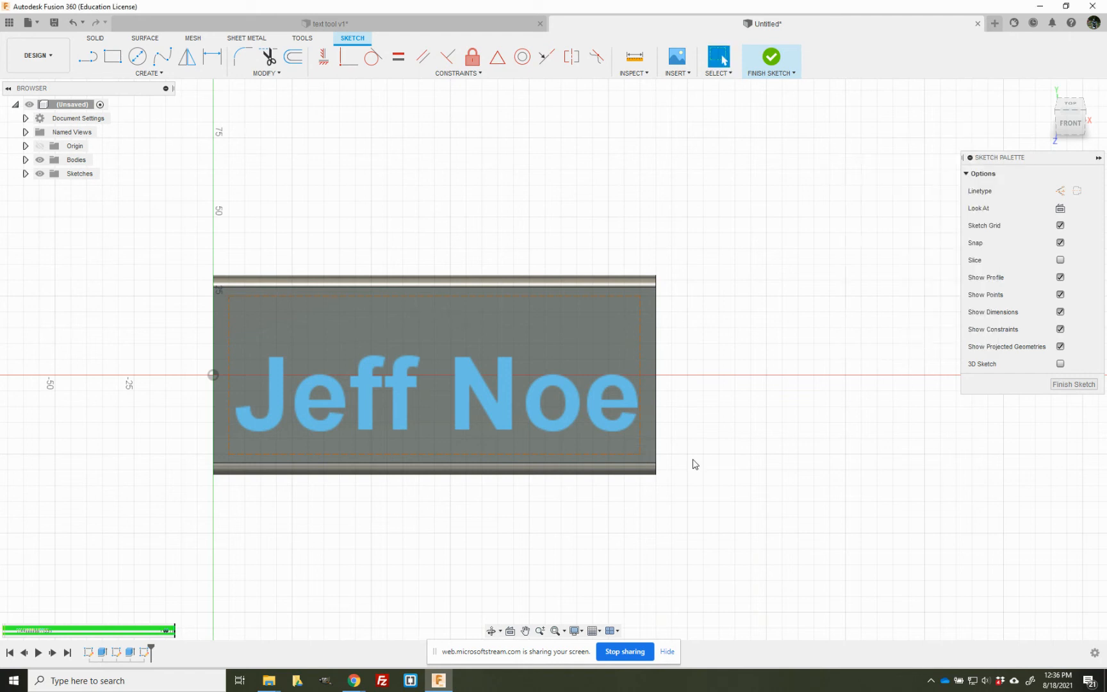
- Finish the sketch and extrude only the name text 3 mm outward from the sloped face, joined to the body
{"action": "left_click", "coordinate": [769, 56]}
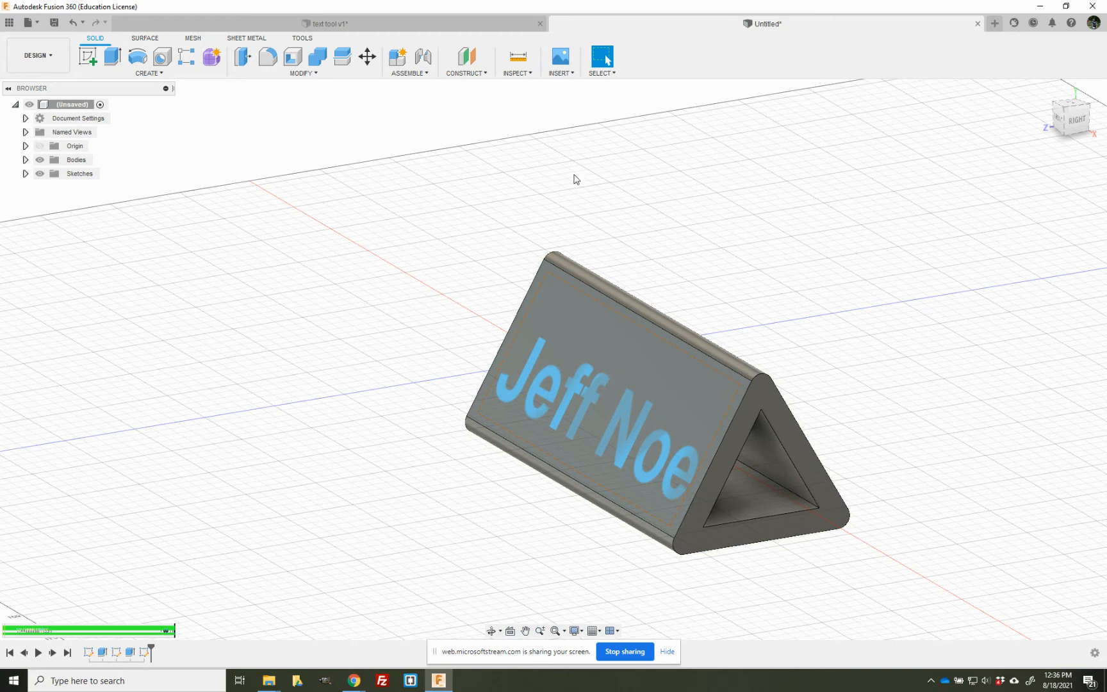
{"action": "left_click", "coordinate": [117, 56]}
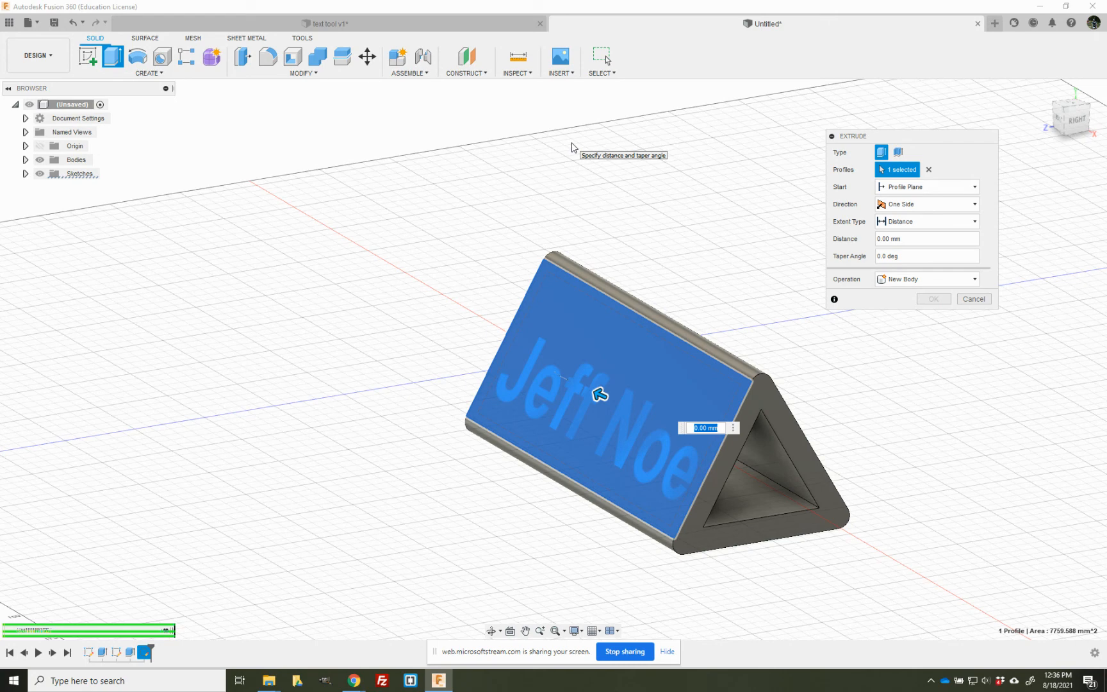
{"action": "left_click", "coordinate": [929, 171]}
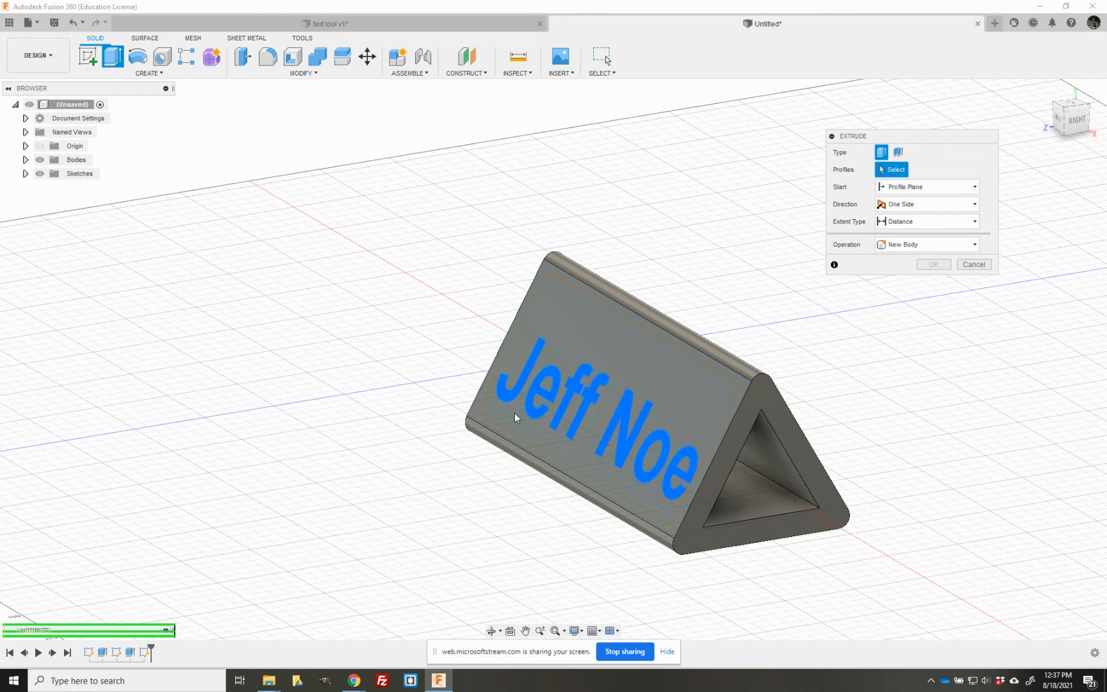
{"action": "left_click", "coordinate": [530, 372]}
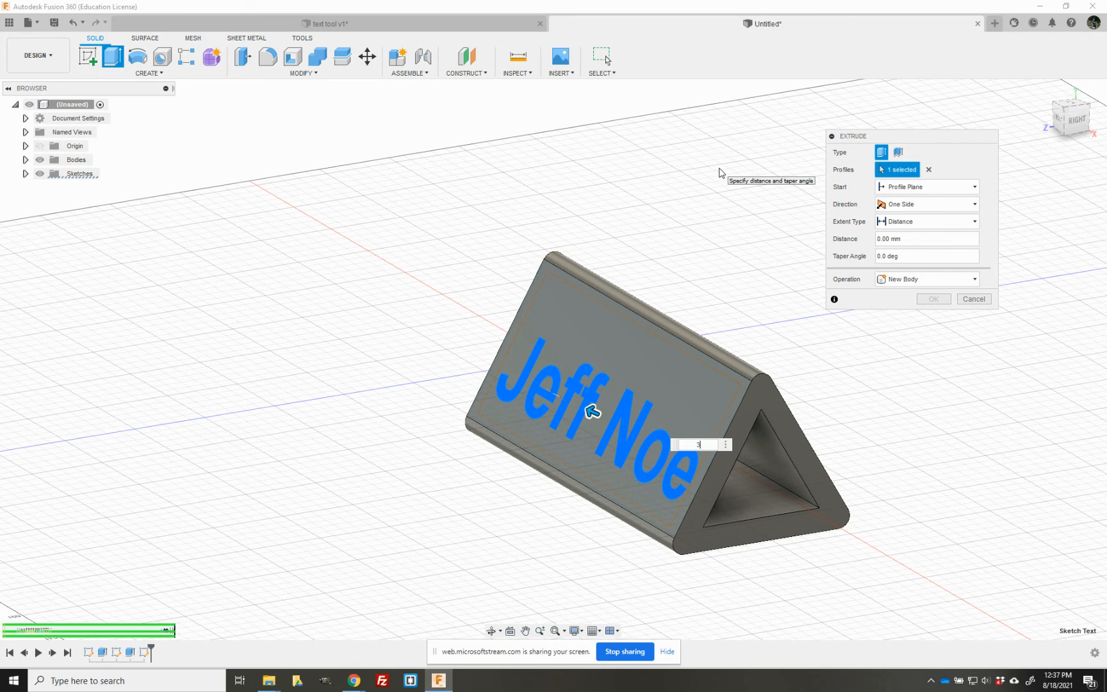
{"action": "type", "text": "3"}
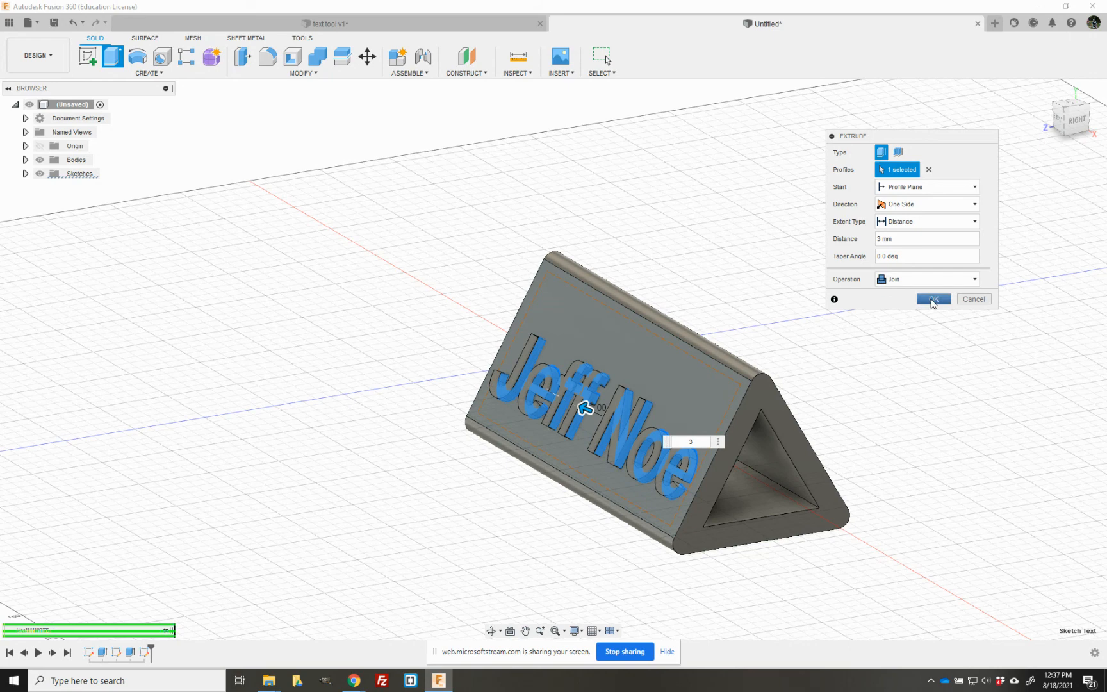
{"action": "left_click", "coordinate": [933, 300]}
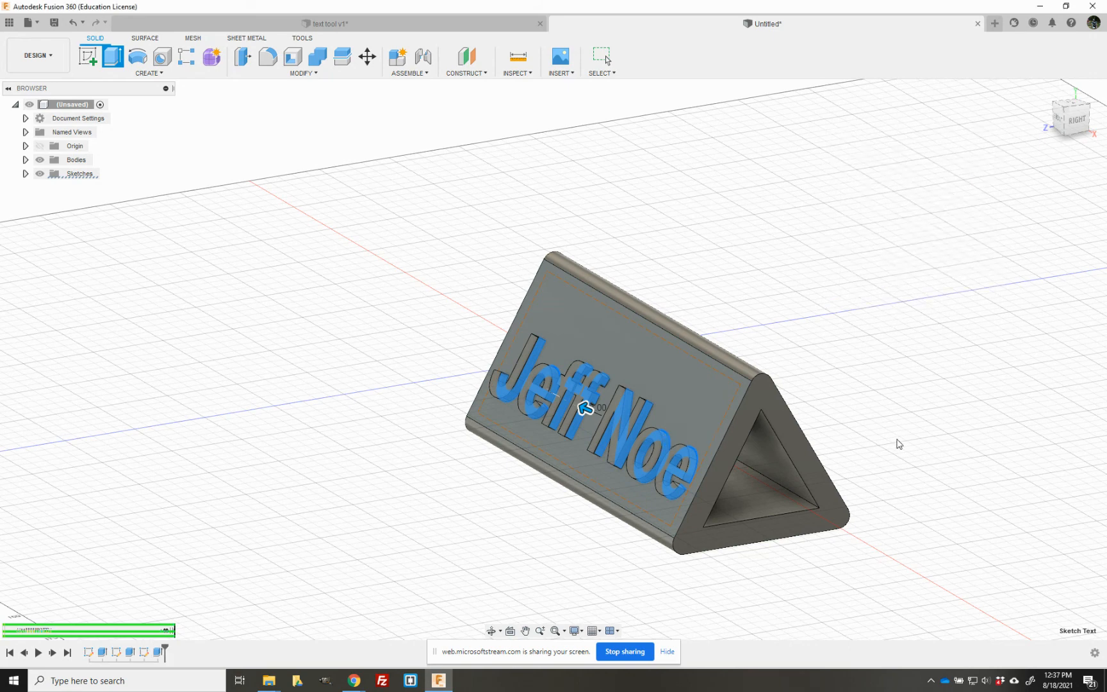
{"action": "left_click", "coordinate": [1060, 116]}
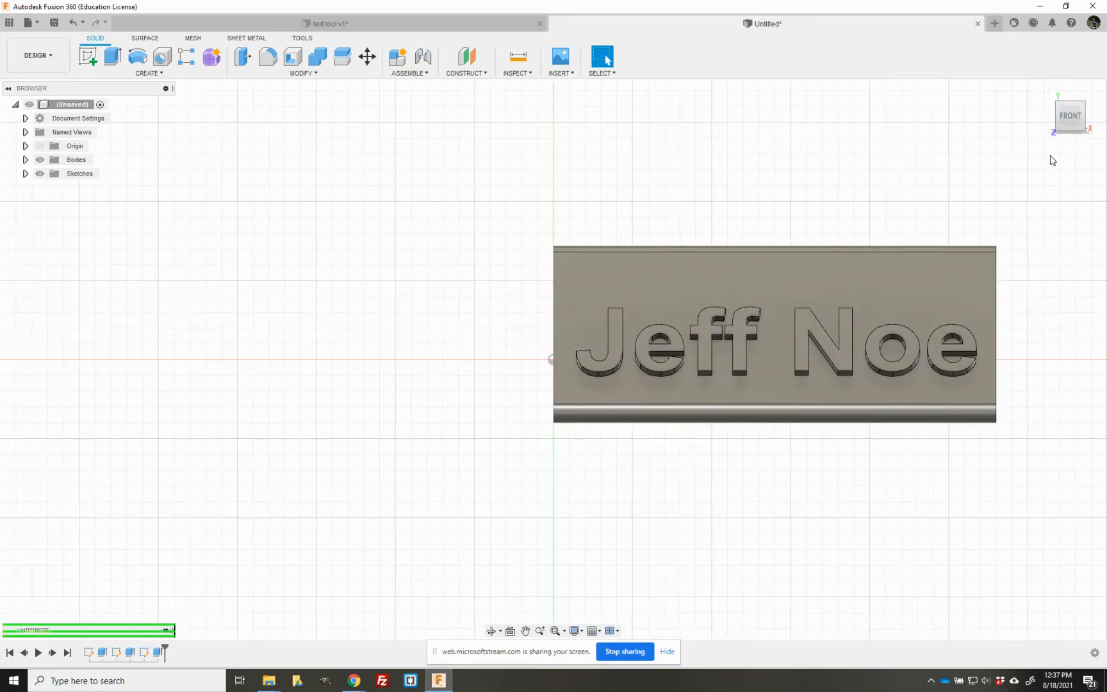
{"action": "left_click", "coordinate": [1044, 90]}
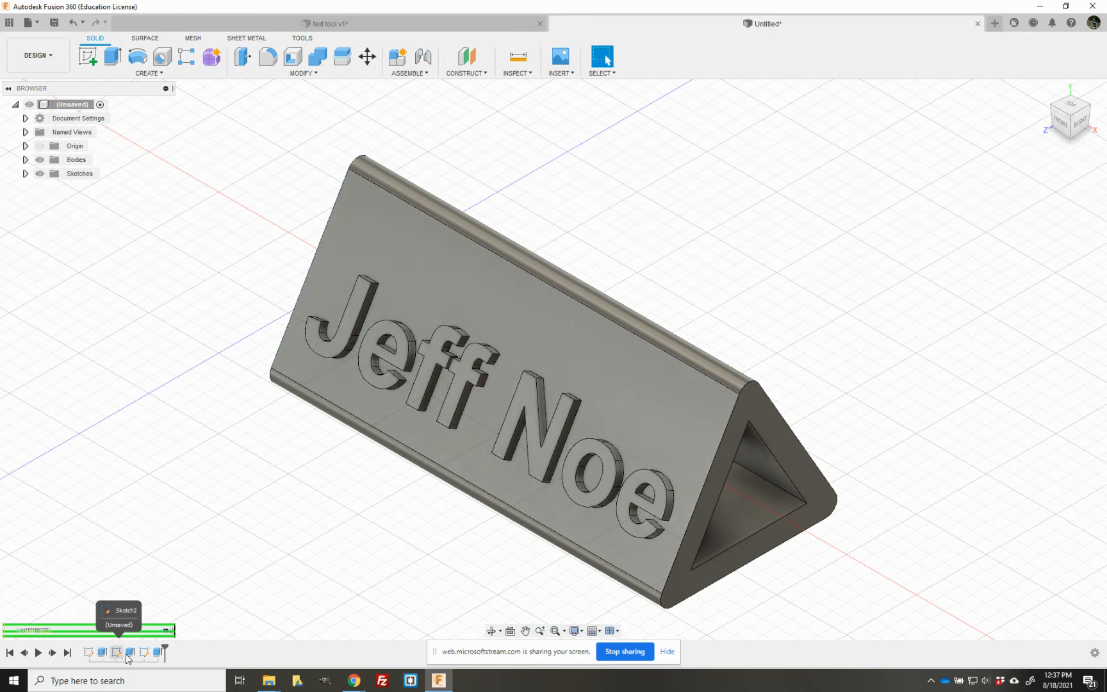
- Edit the name text's extrusion to a distance of -2 mm and change its operation to Cut
{"action": "right_click", "coordinate": [161, 653]}
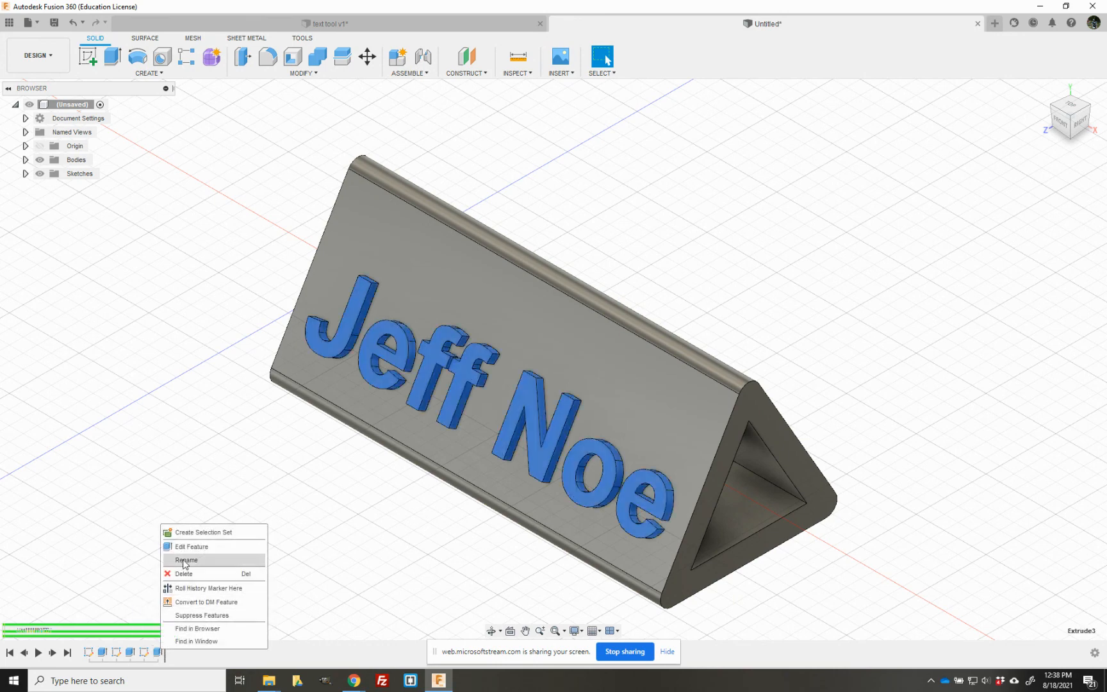
{"action": "left_click", "coordinate": [189, 546]}
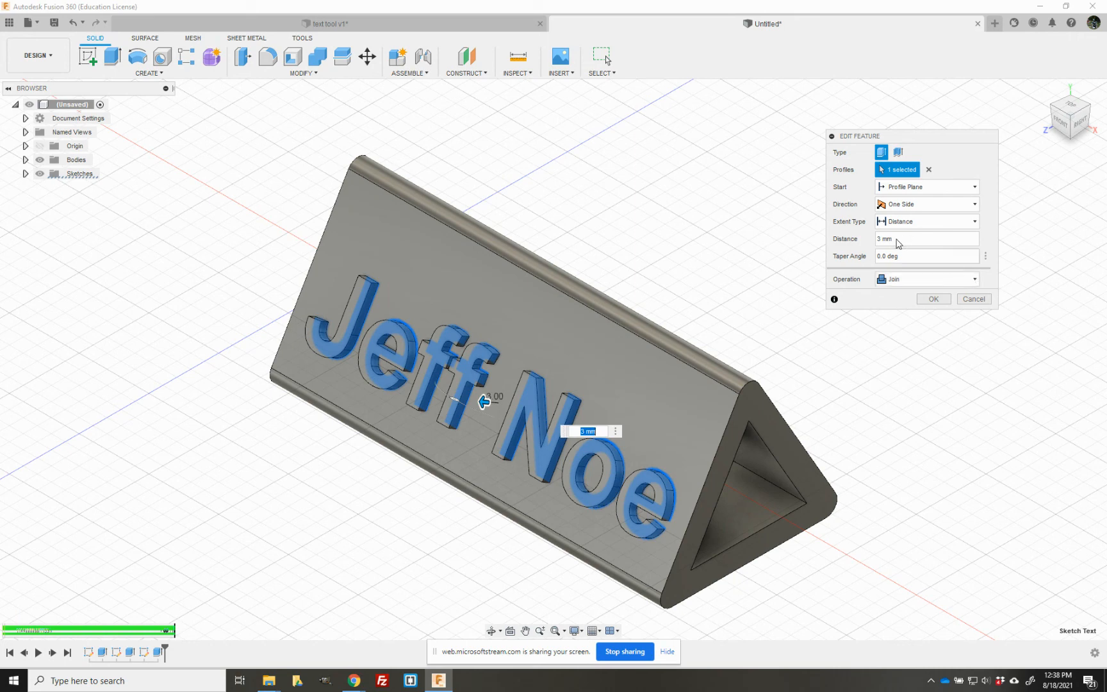
{"action": "left_click", "coordinate": [897, 239]}
{"action": "left_click_drag", "start_coordinate": [897, 239], "coordinate": [881, 239]}
{"action": "key", "text": "BackSpace"}
{"action": "key", "text": "BackSpace"}
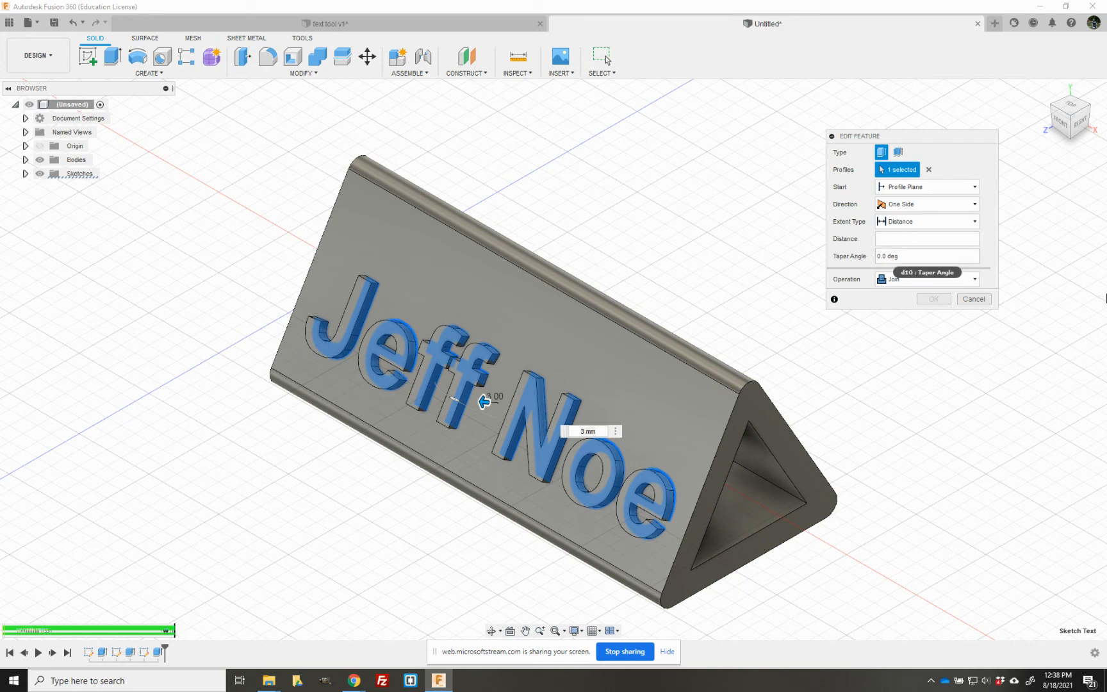
{"action": "type", "text": "-2"}
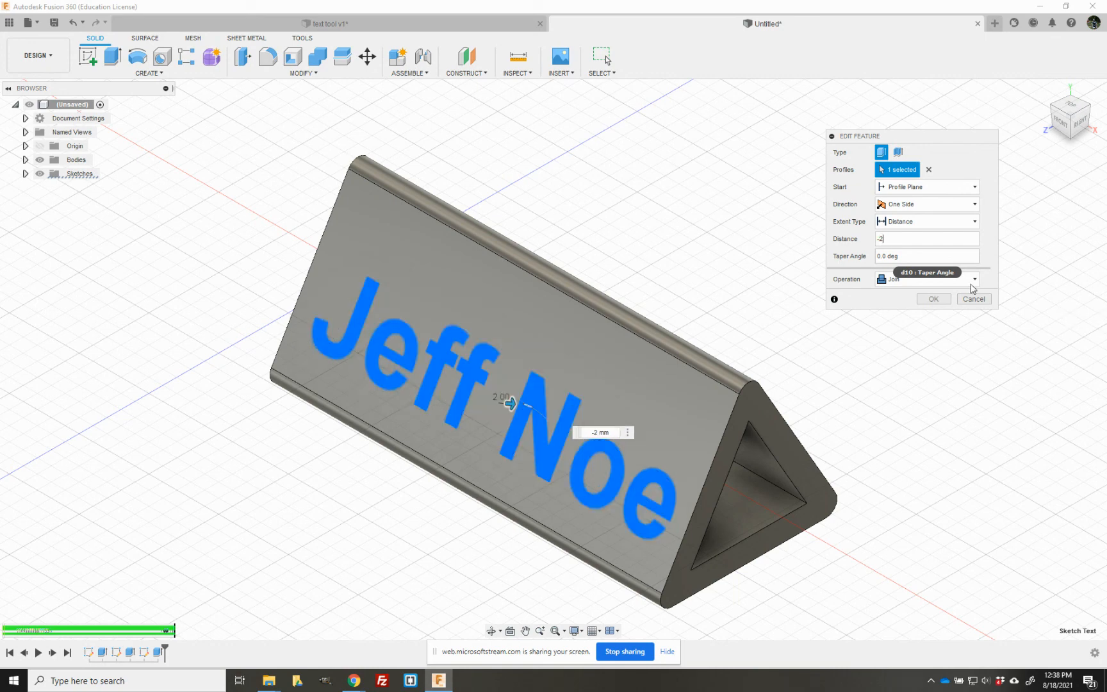
{"action": "left_click", "coordinate": [968, 280]}
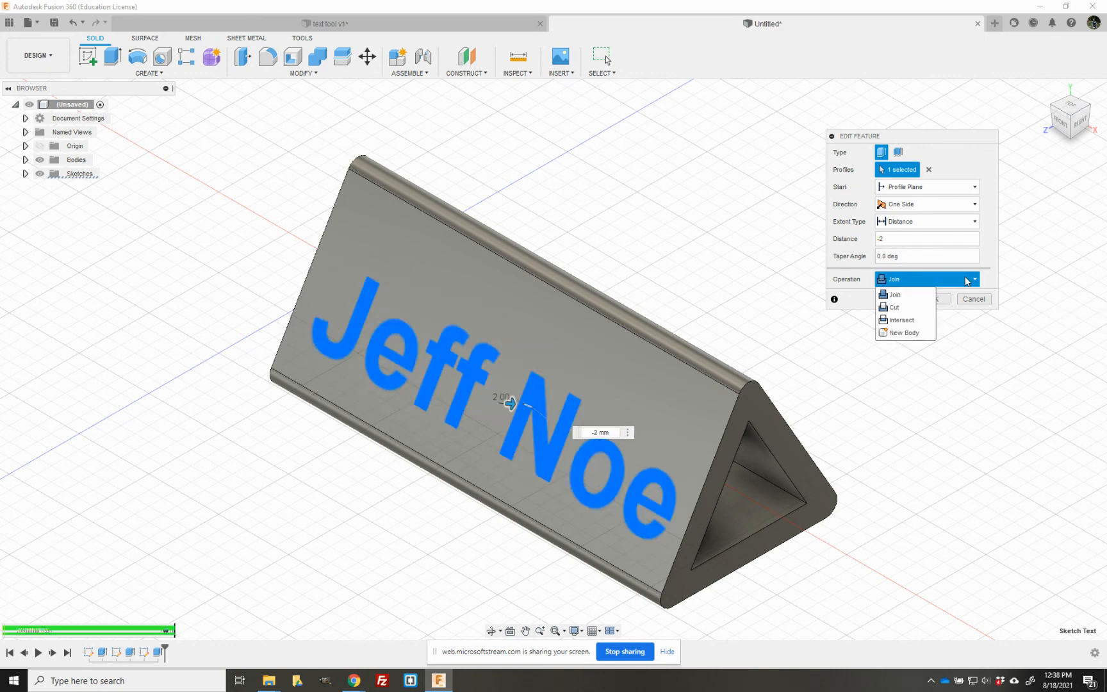
{"action": "left_click", "coordinate": [919, 308]}
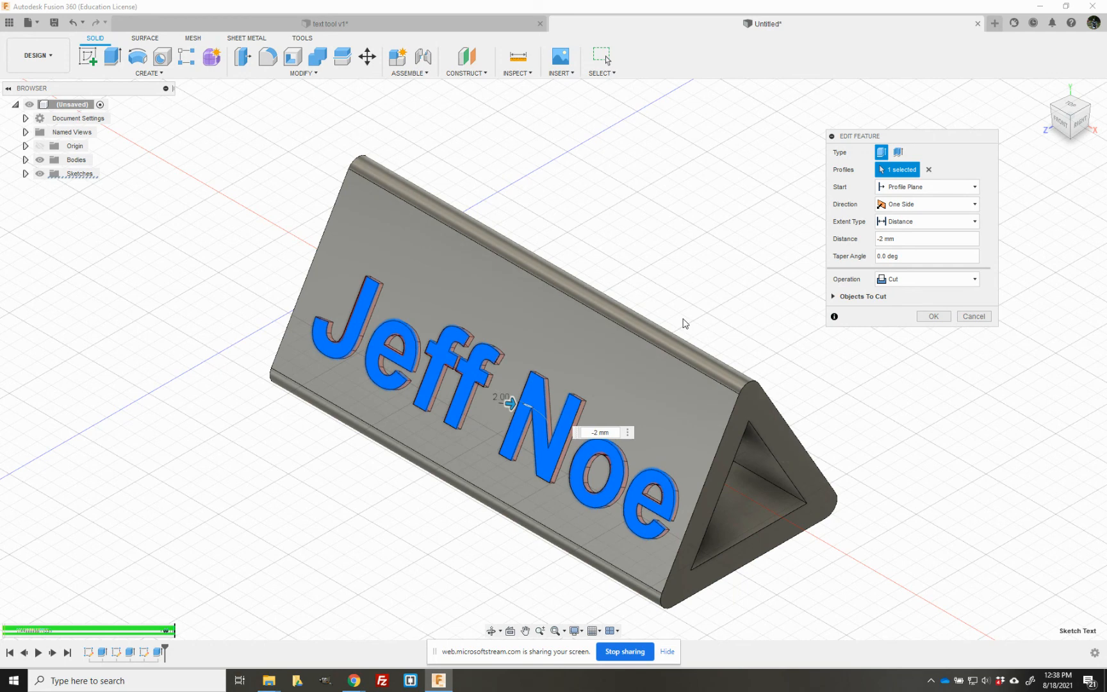
- Set the text cut's distance to -4 mm, apply the edit and check the engraving from the front and home views
{"action": "left_click", "coordinate": [886, 240]}
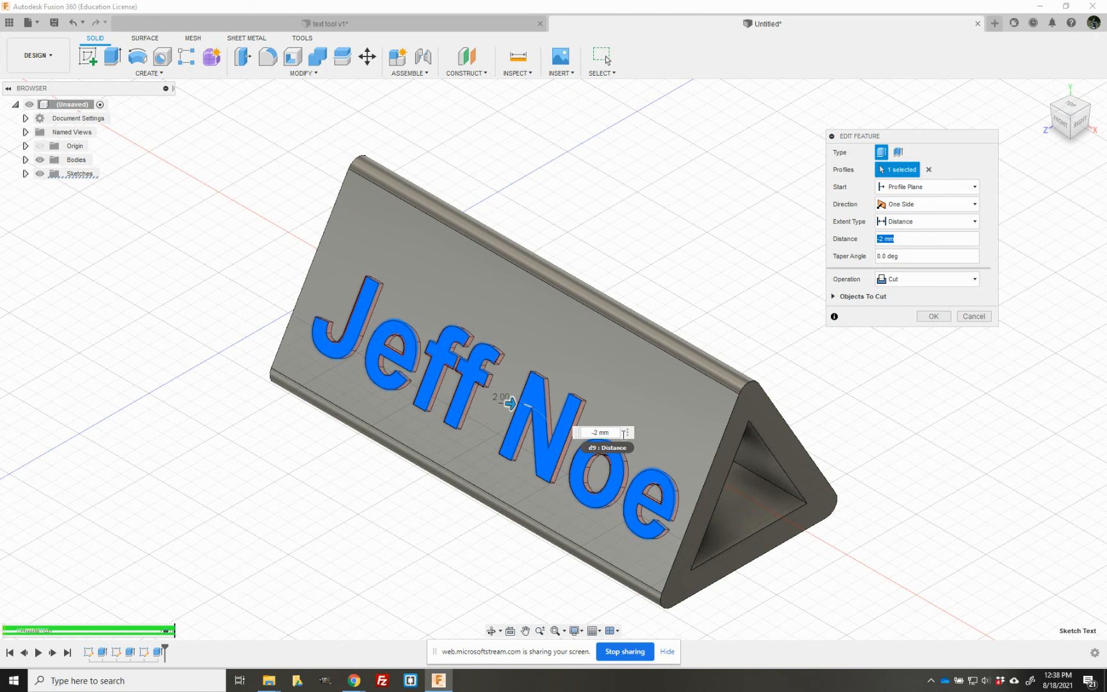
{"action": "left_click", "coordinate": [885, 239]}
{"action": "key", "text": "BackSpace"}
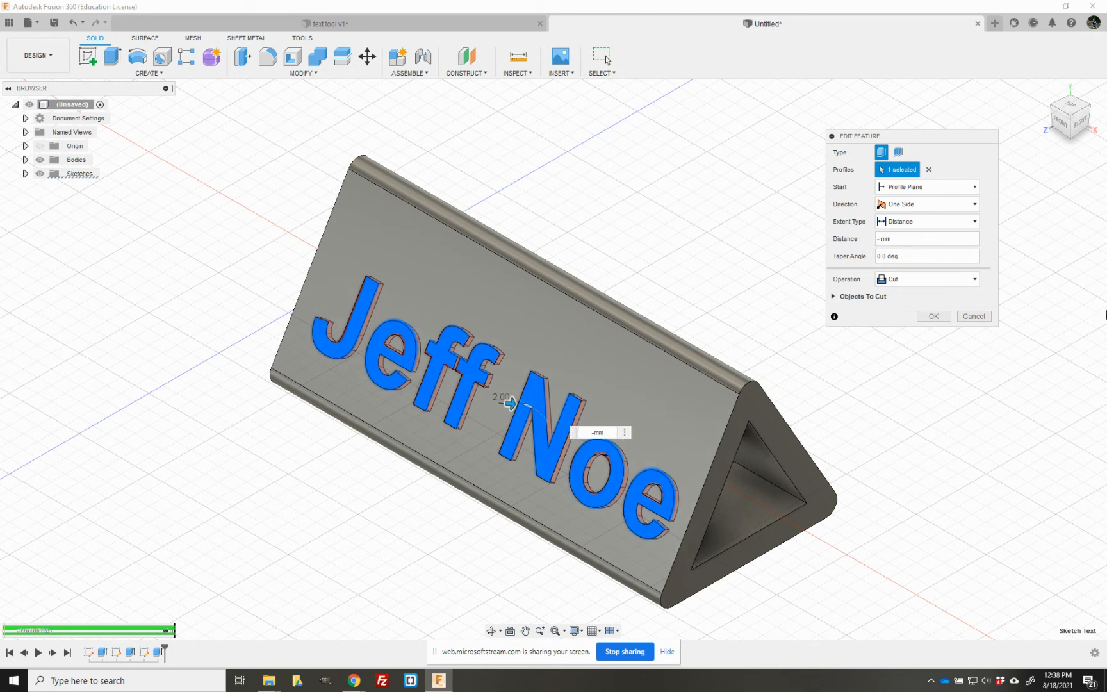
{"action": "type", "text": "4"}
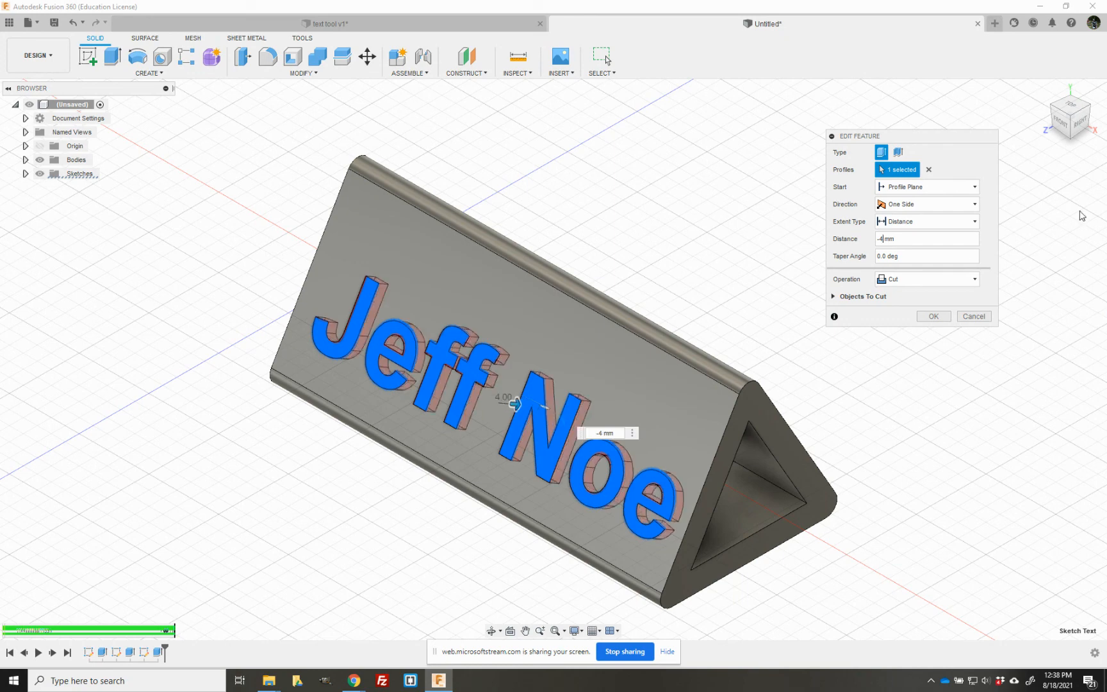
{"action": "left_click", "coordinate": [932, 317]}
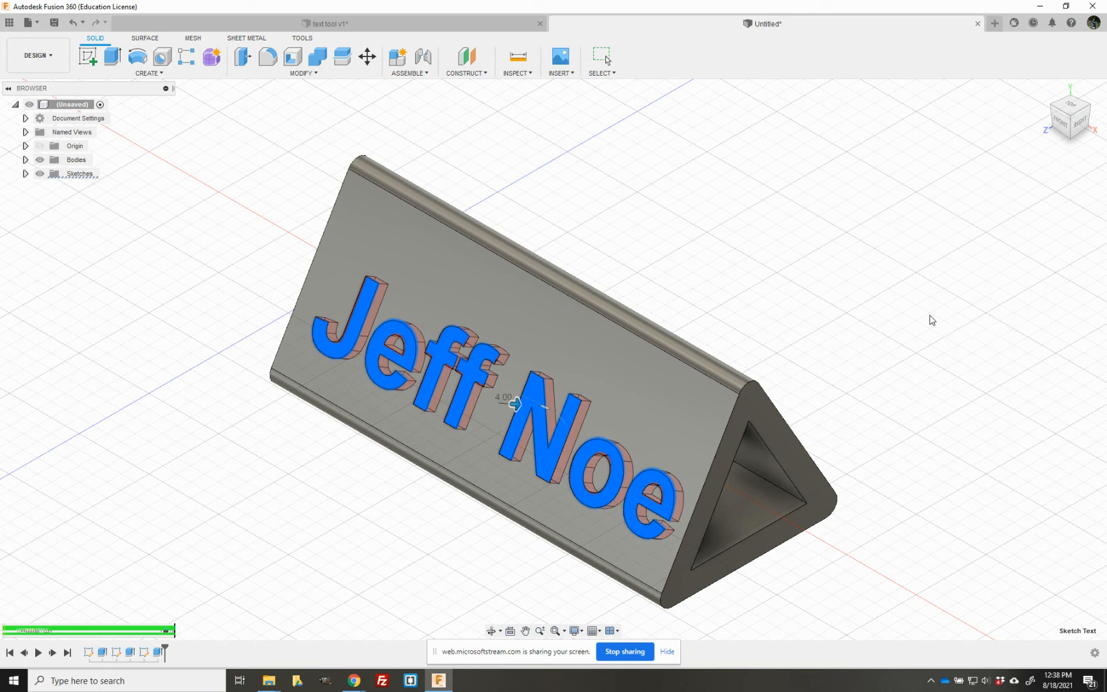
{"action": "left_click", "coordinate": [1059, 121]}
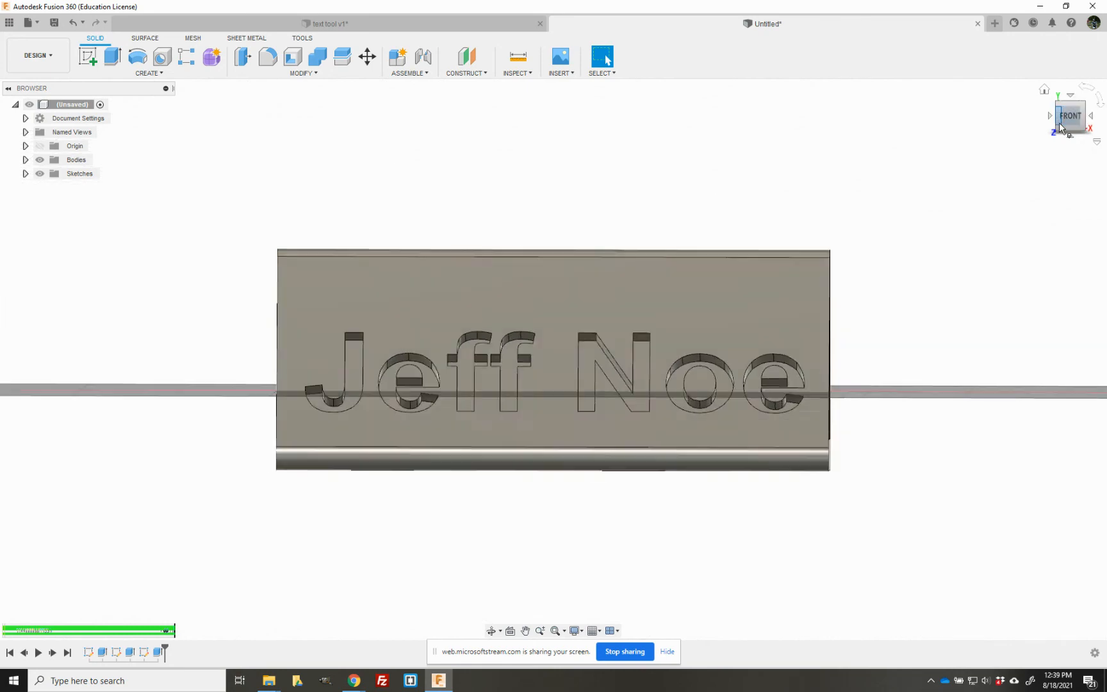
{"action": "left_click", "coordinate": [1045, 90]}
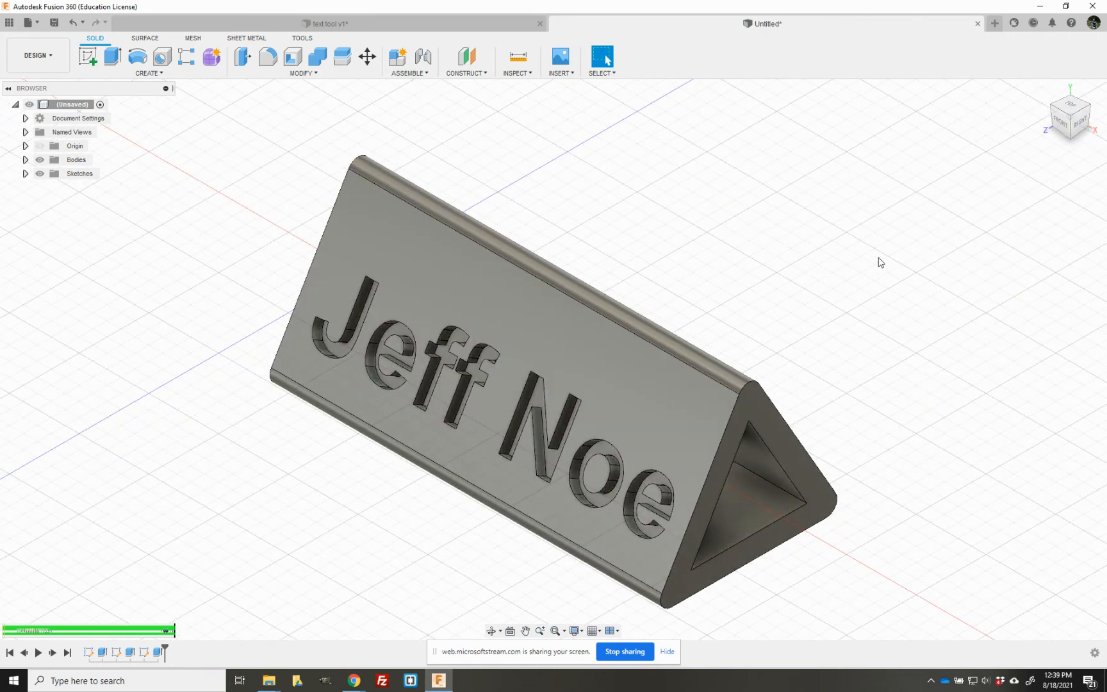